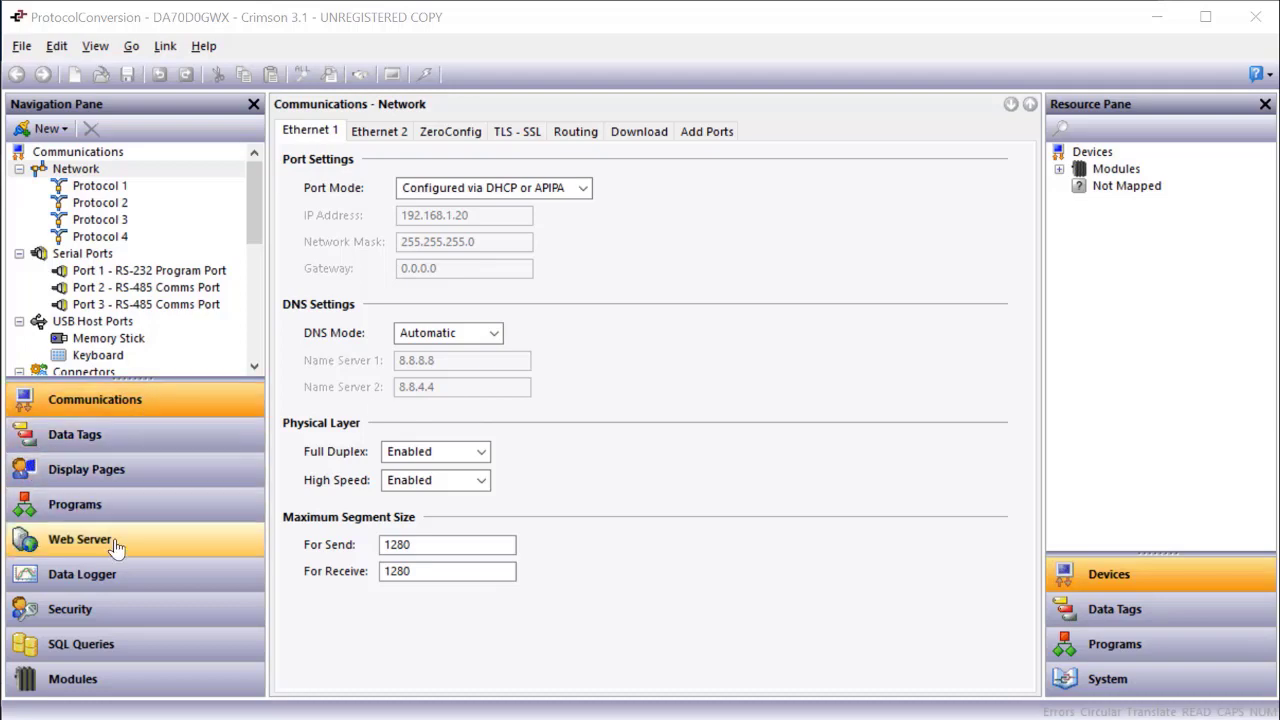
Drag a Type A1 radial gauge from the Gauges group onto Page1, above 'Hello World!'.
{"action": "left_click", "coordinate": [114, 484]}
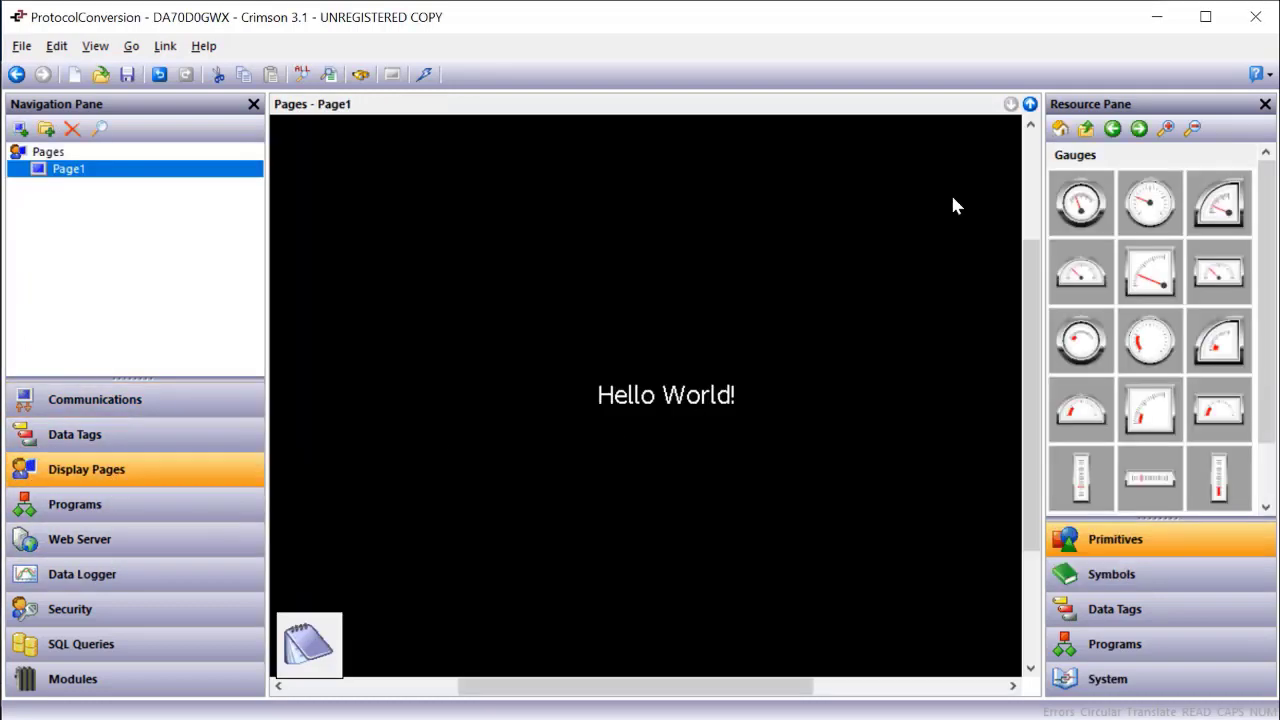
{"action": "left_click", "coordinate": [1084, 210]}
{"action": "left_click_drag", "start_coordinate": [1082, 217], "coordinate": [641, 242]}
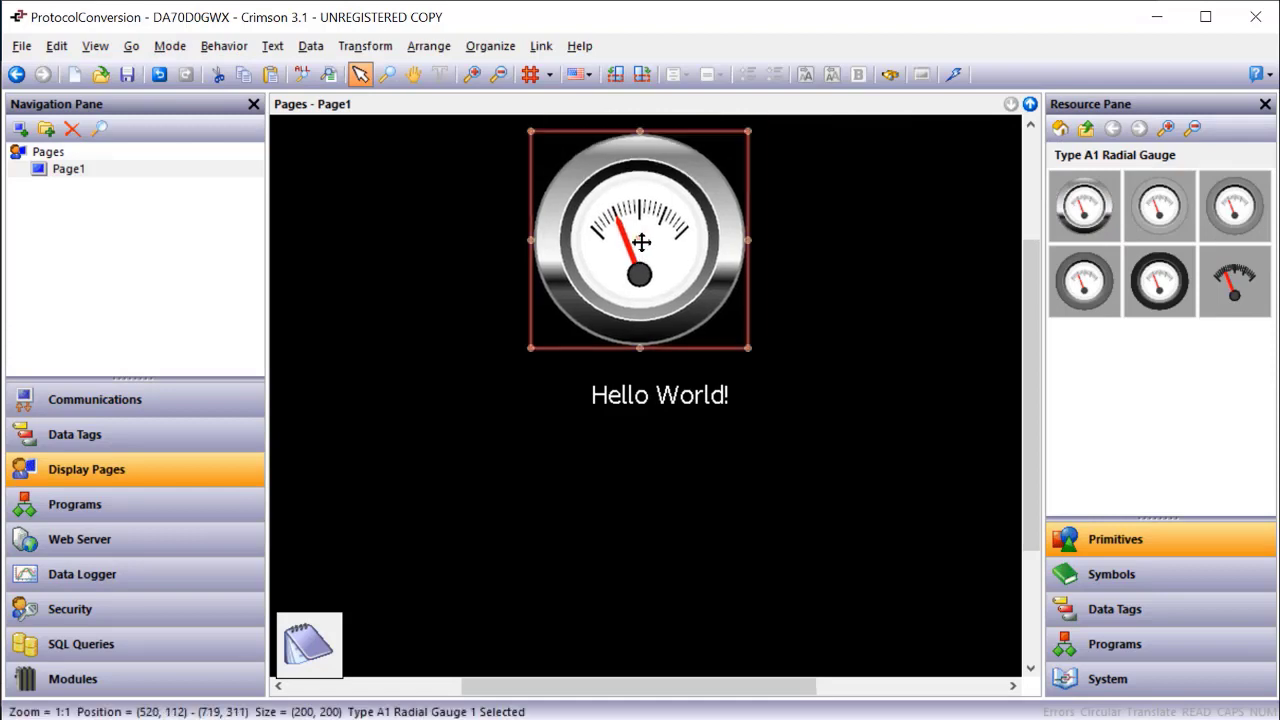
Assign the Modbus Universal Master driver to RS-485 Port 2.
{"action": "left_click", "coordinate": [197, 414]}
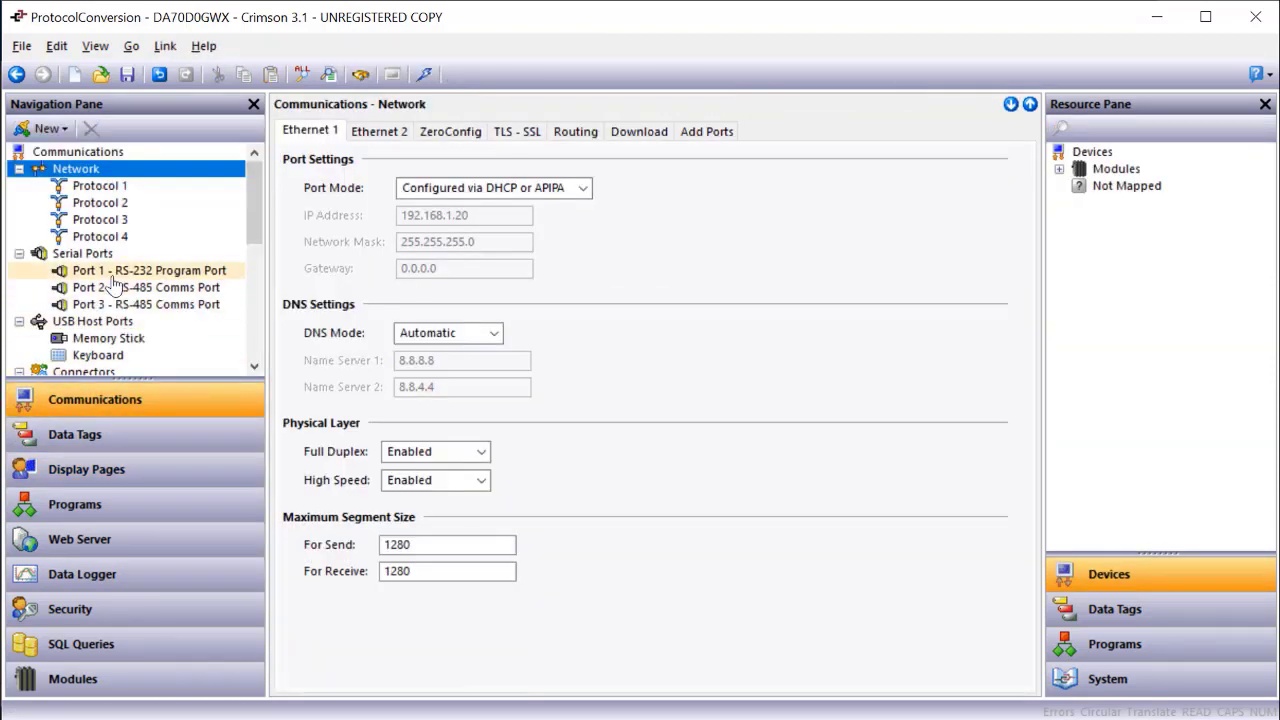
{"action": "left_click", "coordinate": [117, 289]}
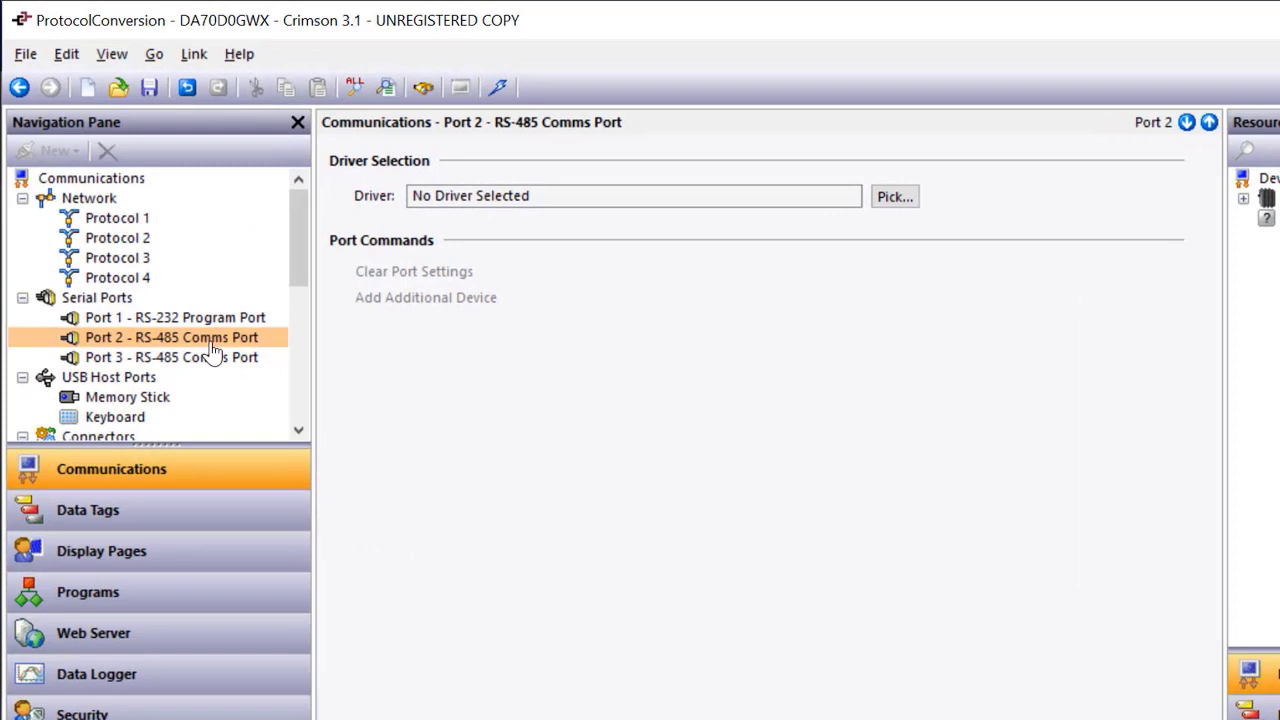
{"action": "left_click", "coordinate": [935, 209]}
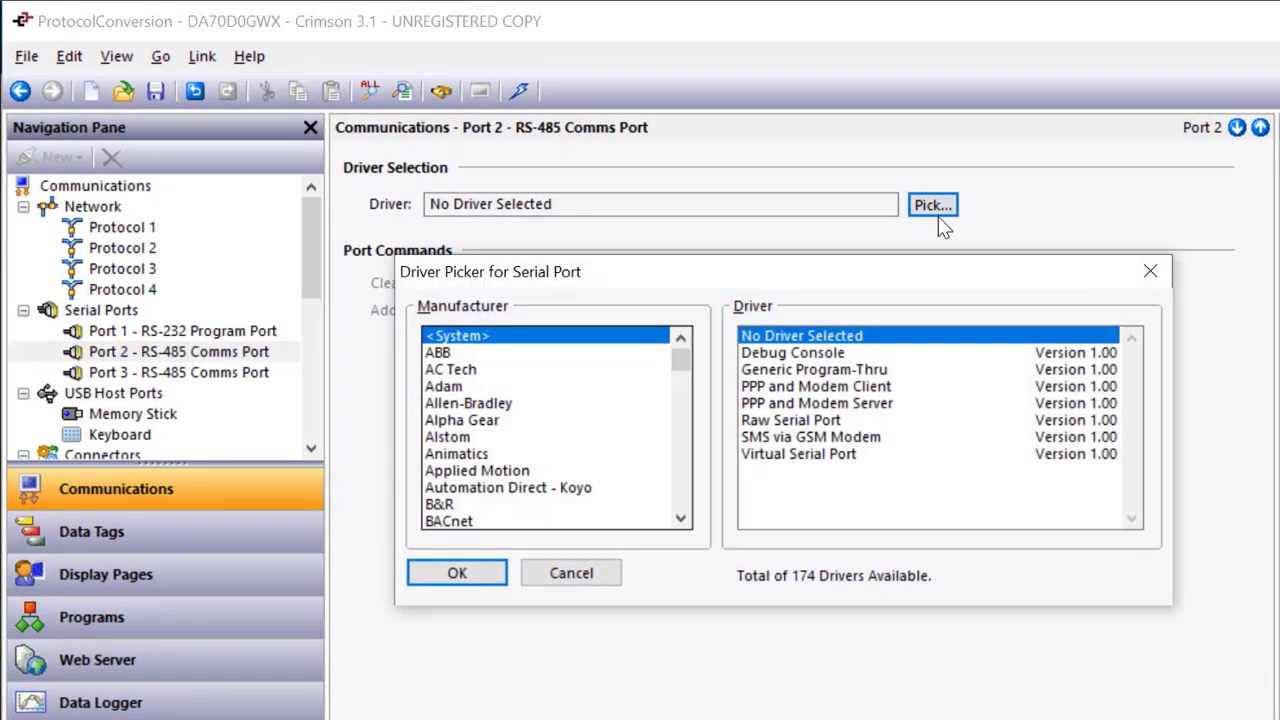
{"action": "key", "text": "m"}
{"action": "key", "text": "o"}
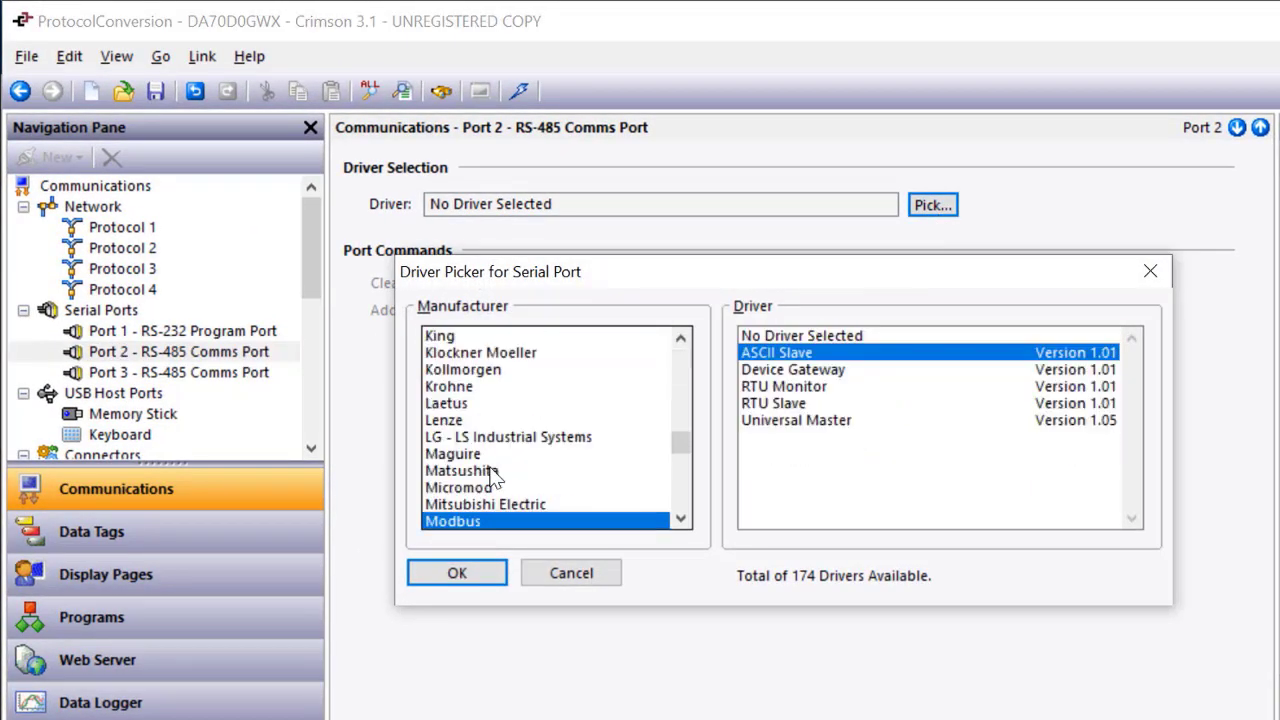
{"action": "left_click", "coordinate": [836, 422]}
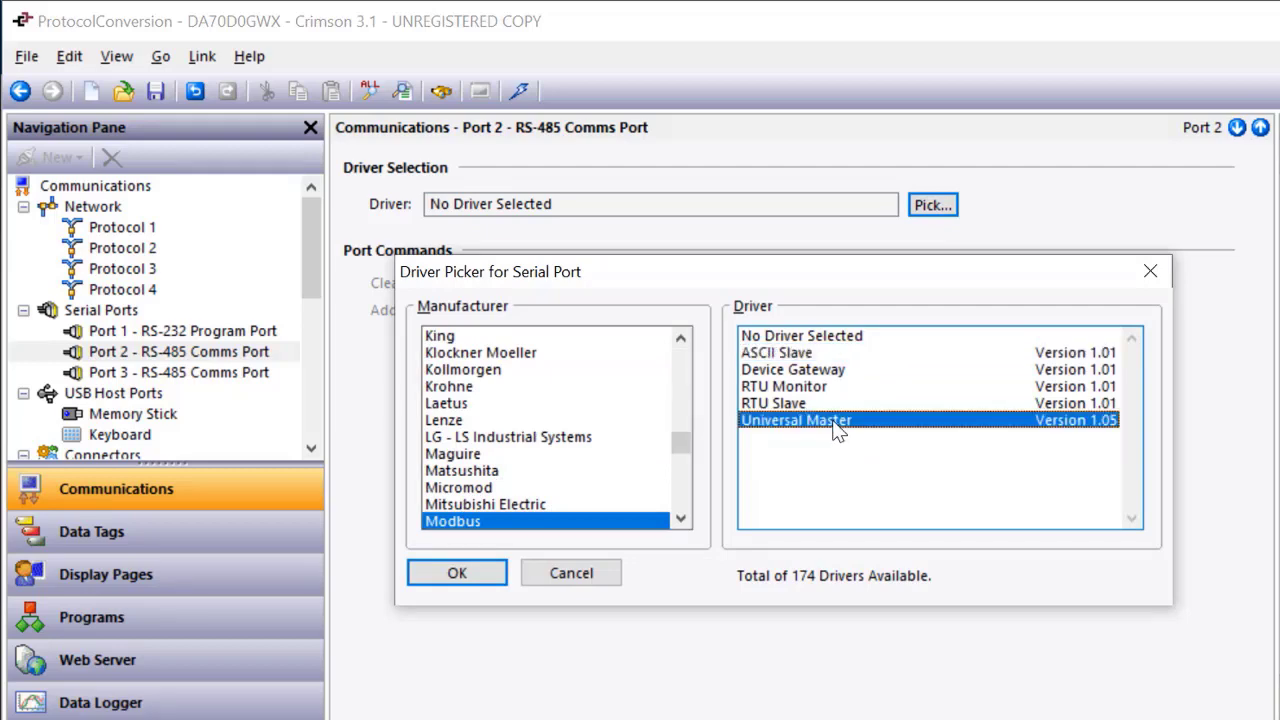
{"action": "left_click", "coordinate": [440, 571]}
Rename Port 2's PLC1 device to Meter.
{"action": "left_click", "coordinate": [128, 370]}
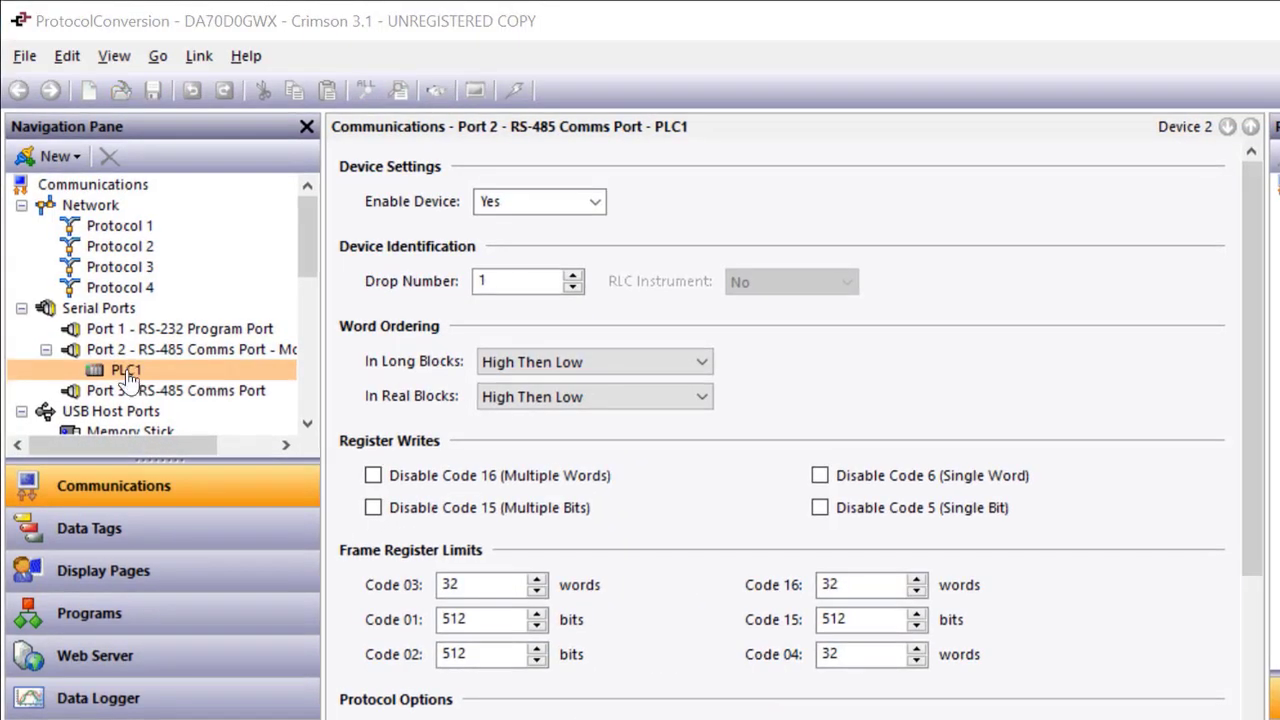
{"action": "left_click", "coordinate": [130, 375]}
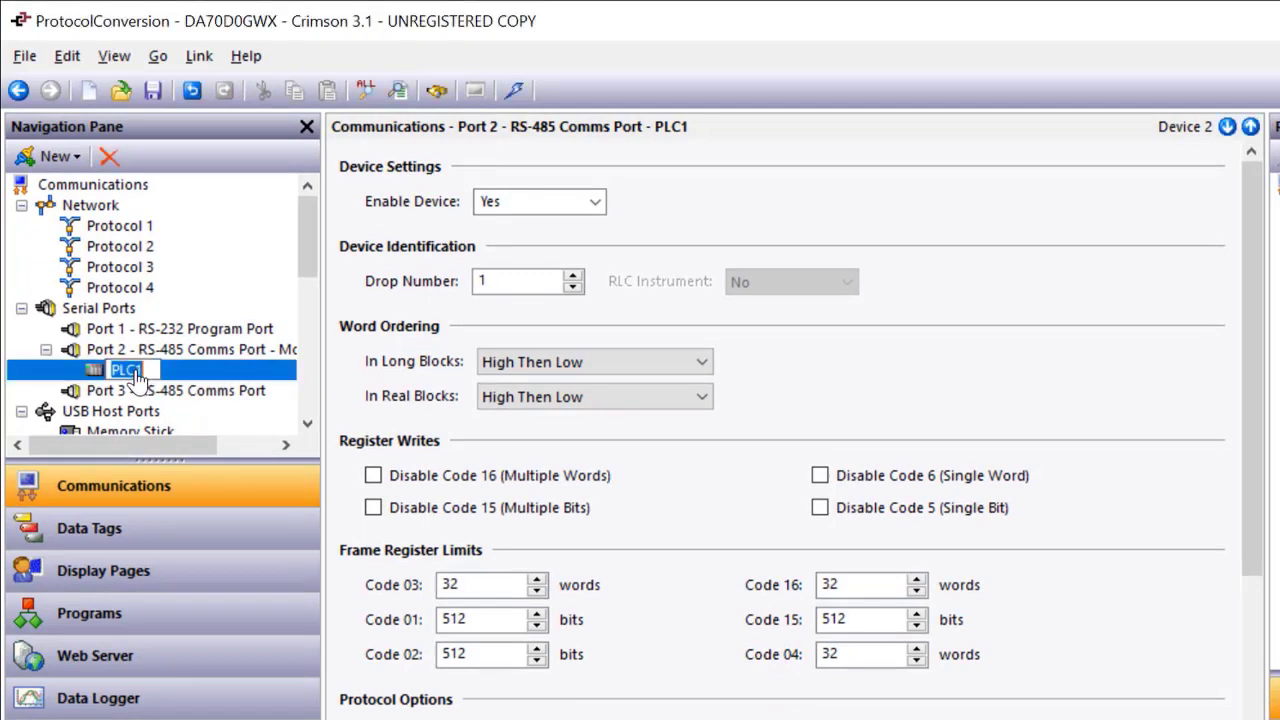
{"action": "type", "text": "Meter"}
{"action": "key", "text": "Return"}
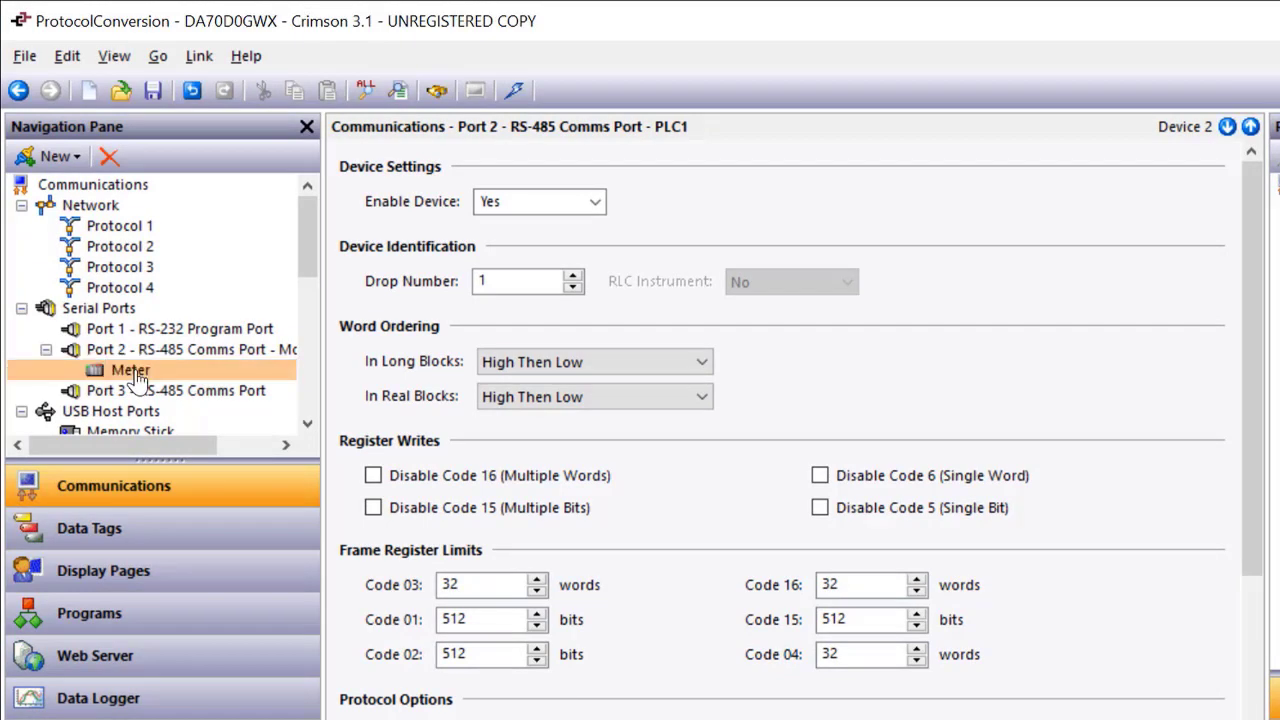
Create a new numeric data tag named Temp.
{"action": "left_click", "coordinate": [124, 537]}
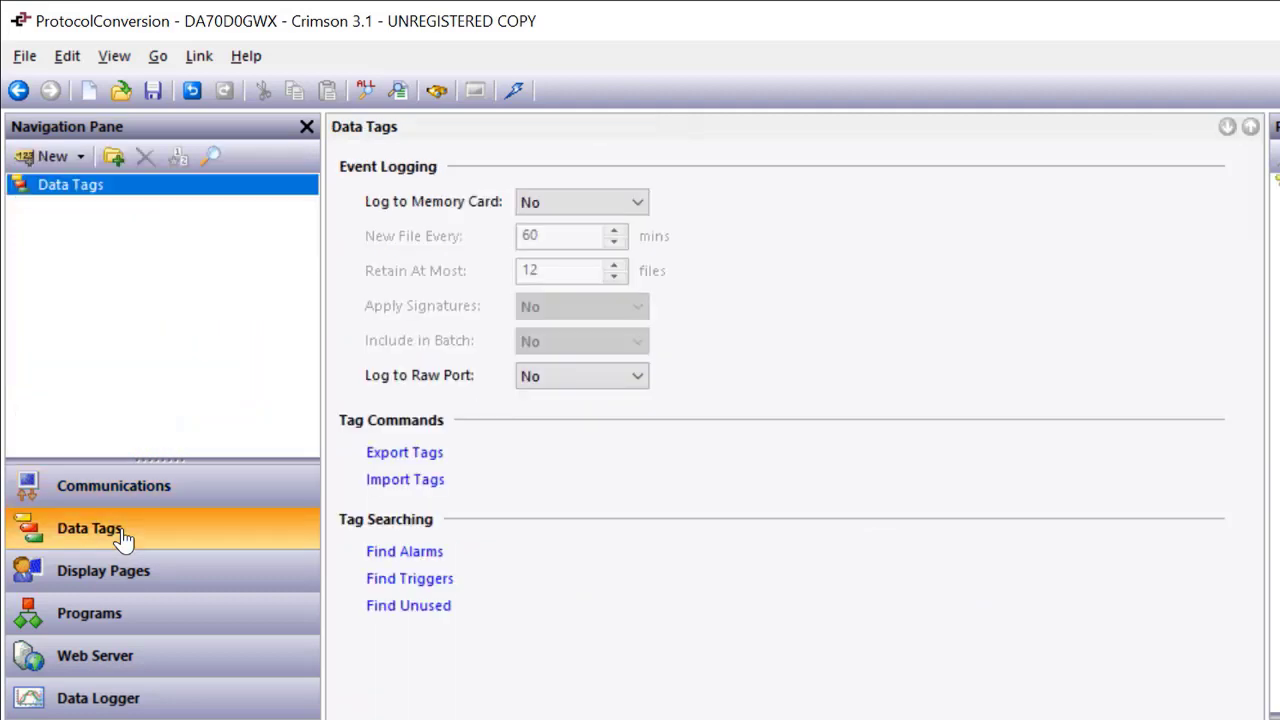
{"action": "left_click", "coordinate": [81, 158]}
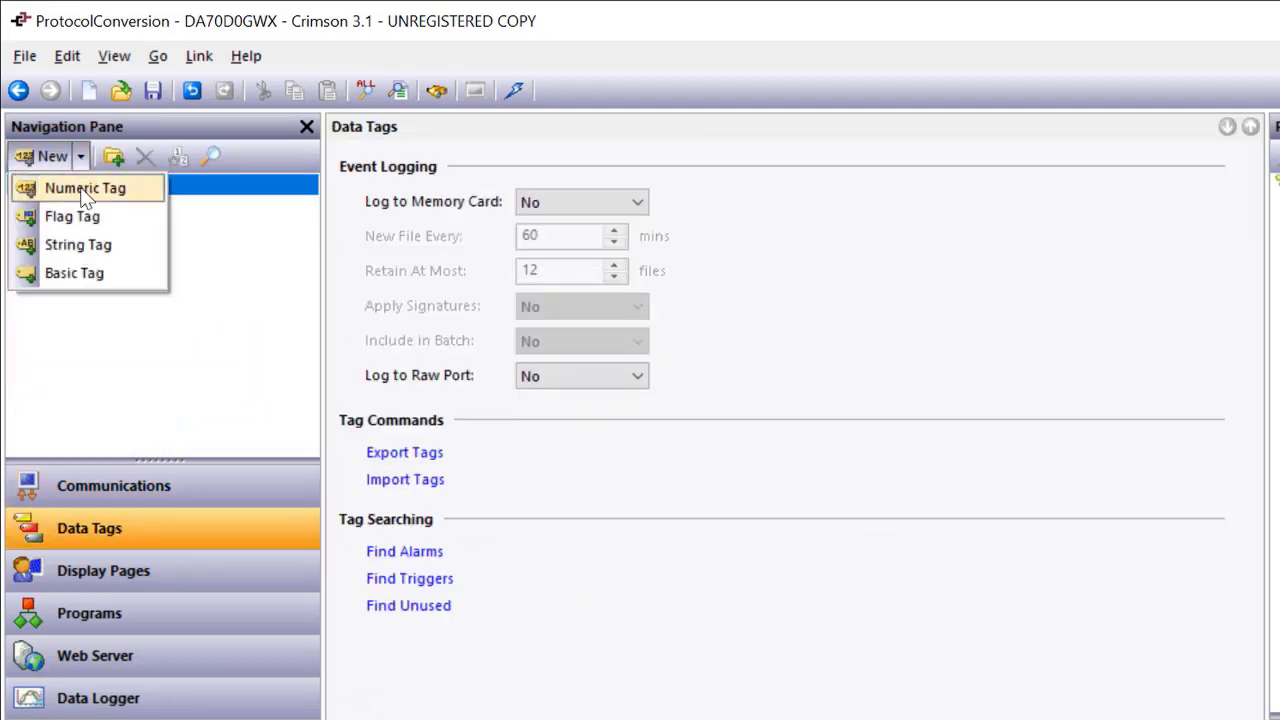
{"action": "left_click", "coordinate": [78, 192]}
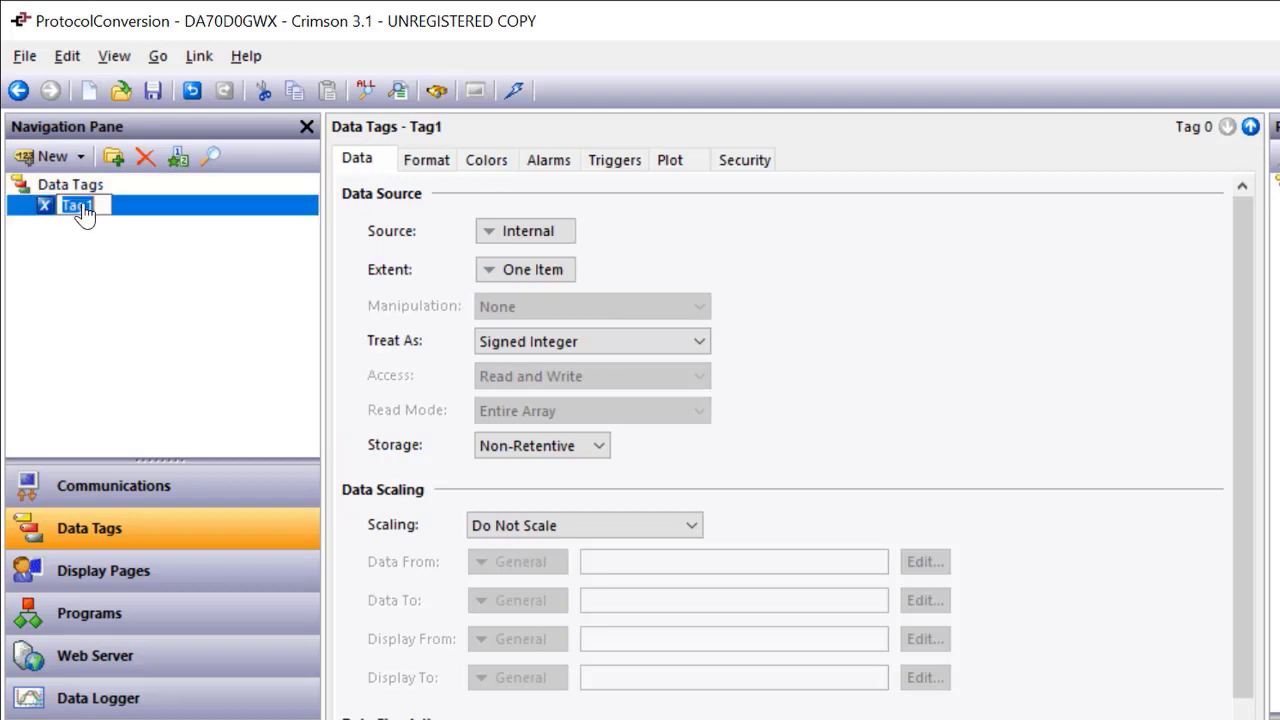
{"action": "type", "text": "Temp"}
{"action": "key", "text": "Return"}
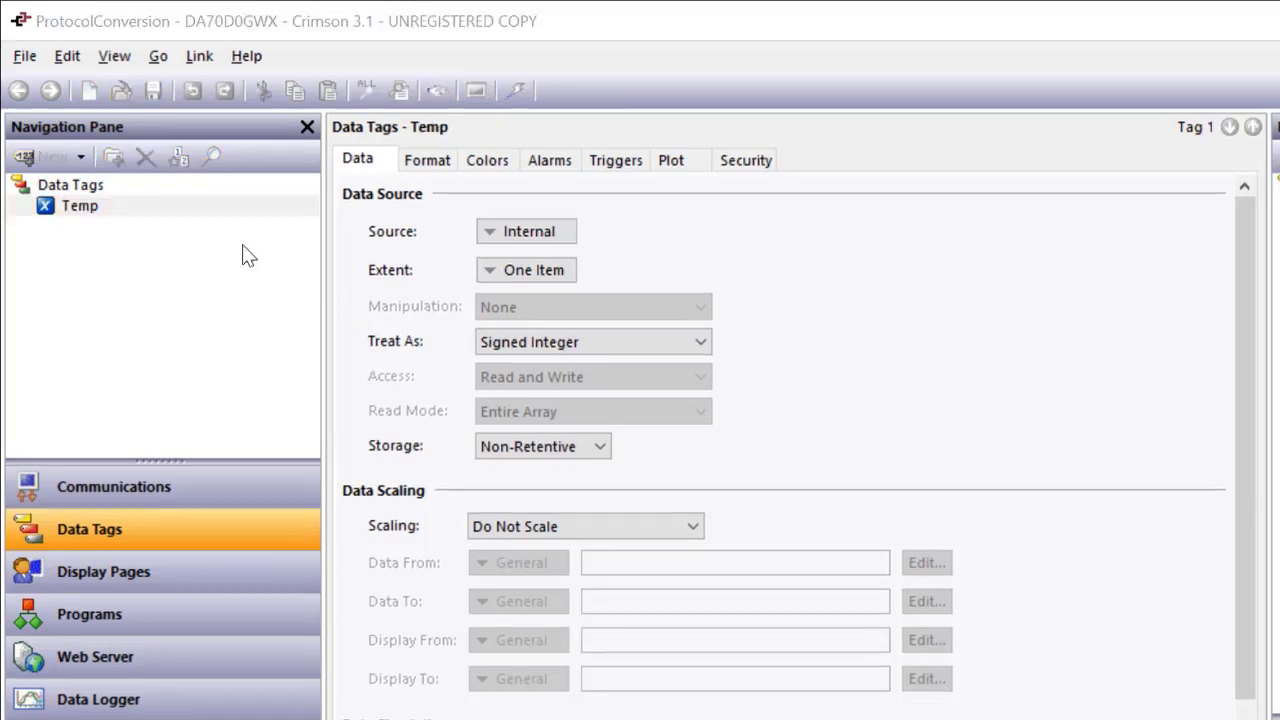
Source Temp from the Meter device at holding register 400001.
{"action": "left_click", "coordinate": [515, 240]}
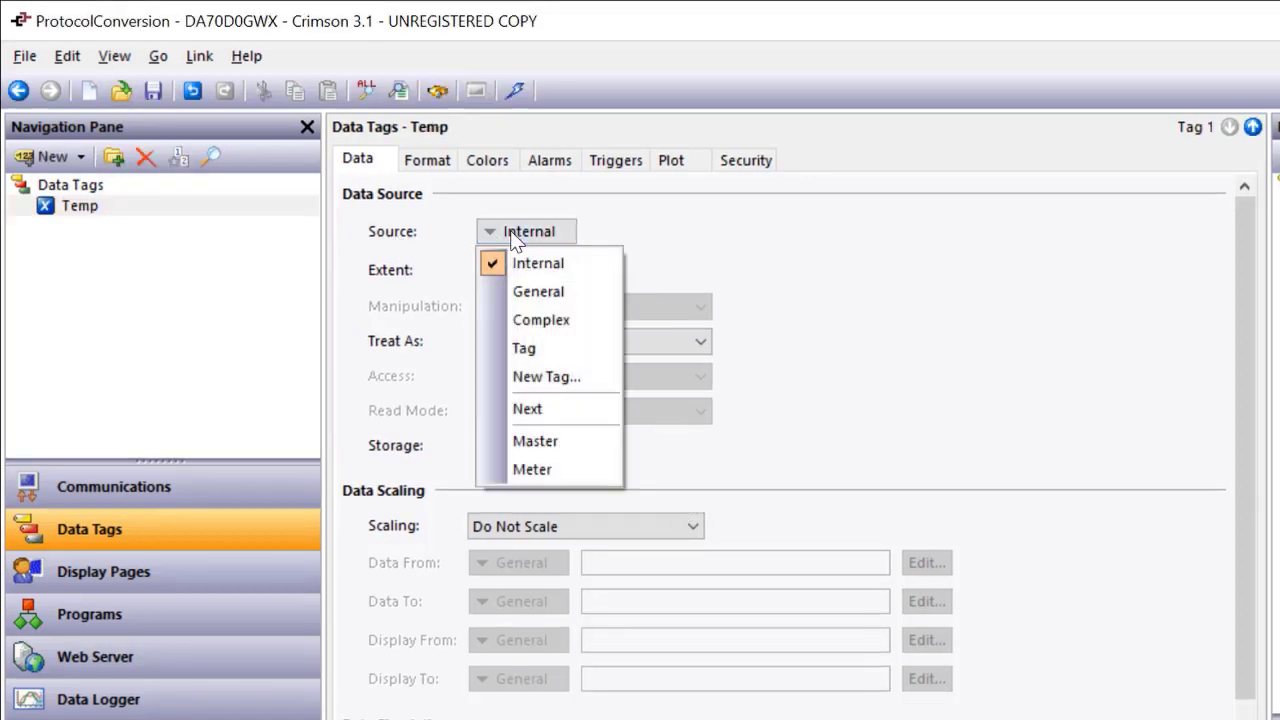
{"action": "left_click", "coordinate": [528, 465]}
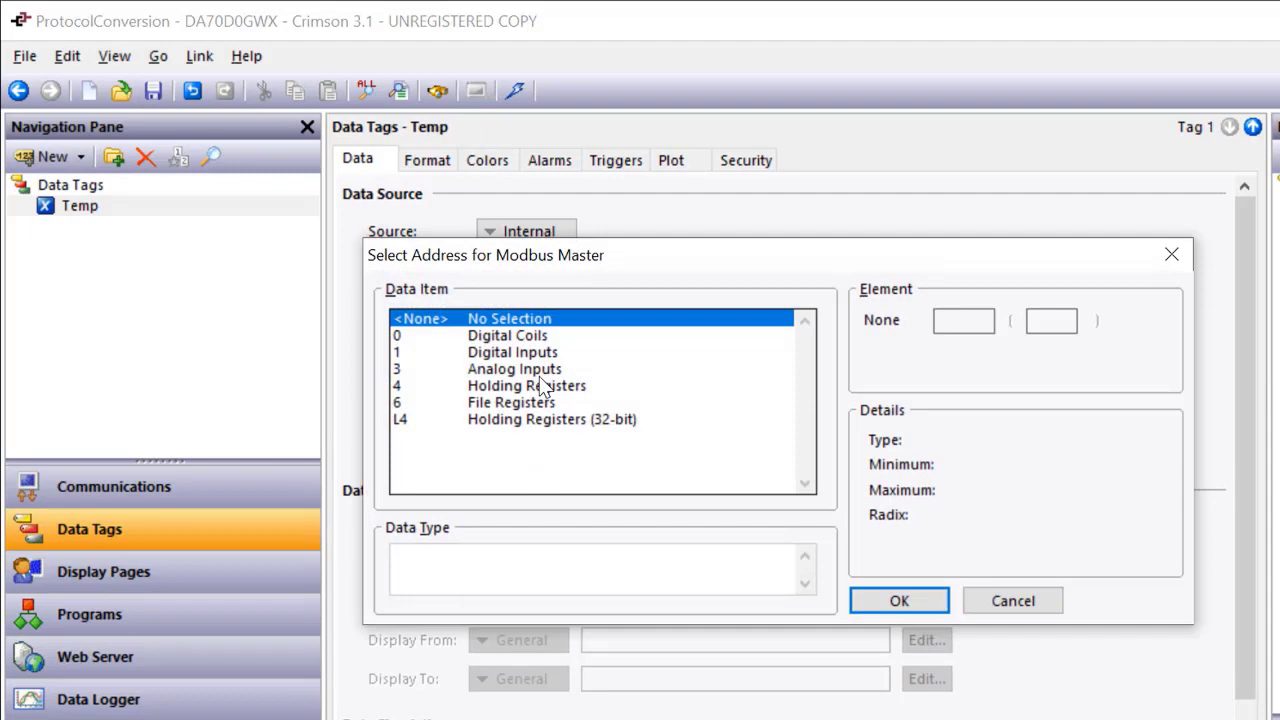
{"action": "left_click", "coordinate": [540, 385]}
{"action": "left_click", "coordinate": [900, 603]}
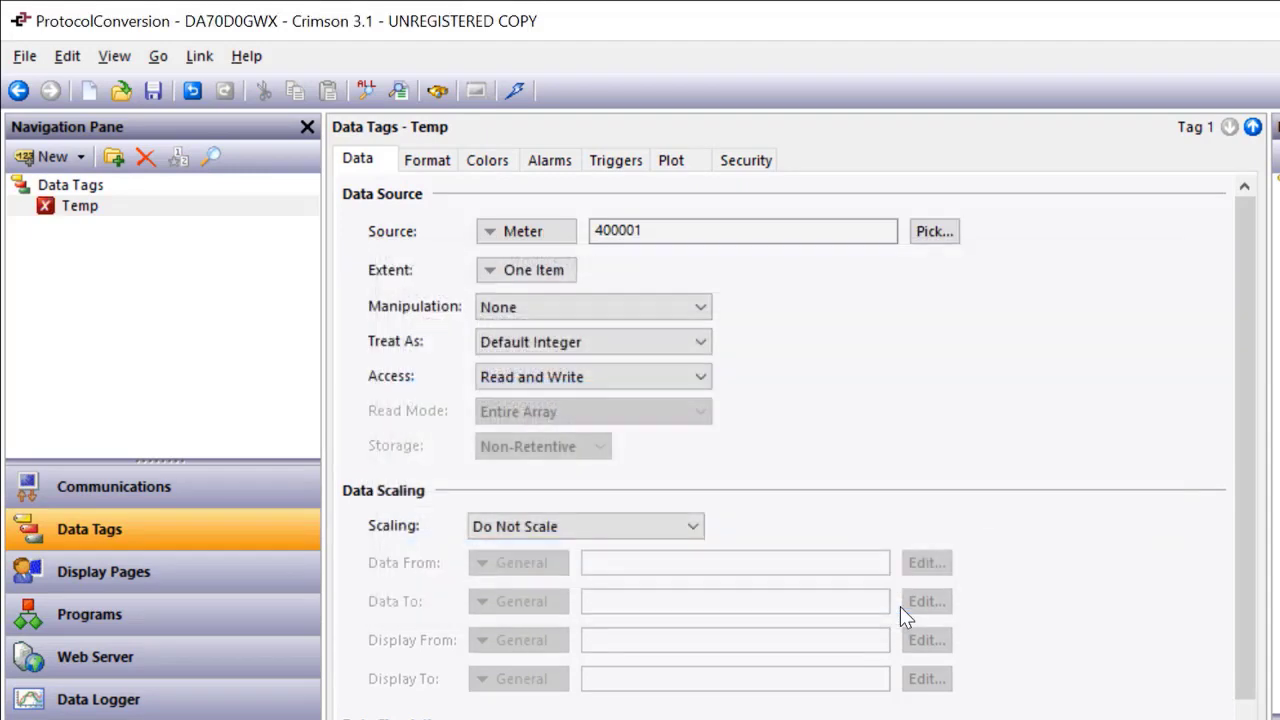
{"action": "left_click", "coordinate": [100, 220]}
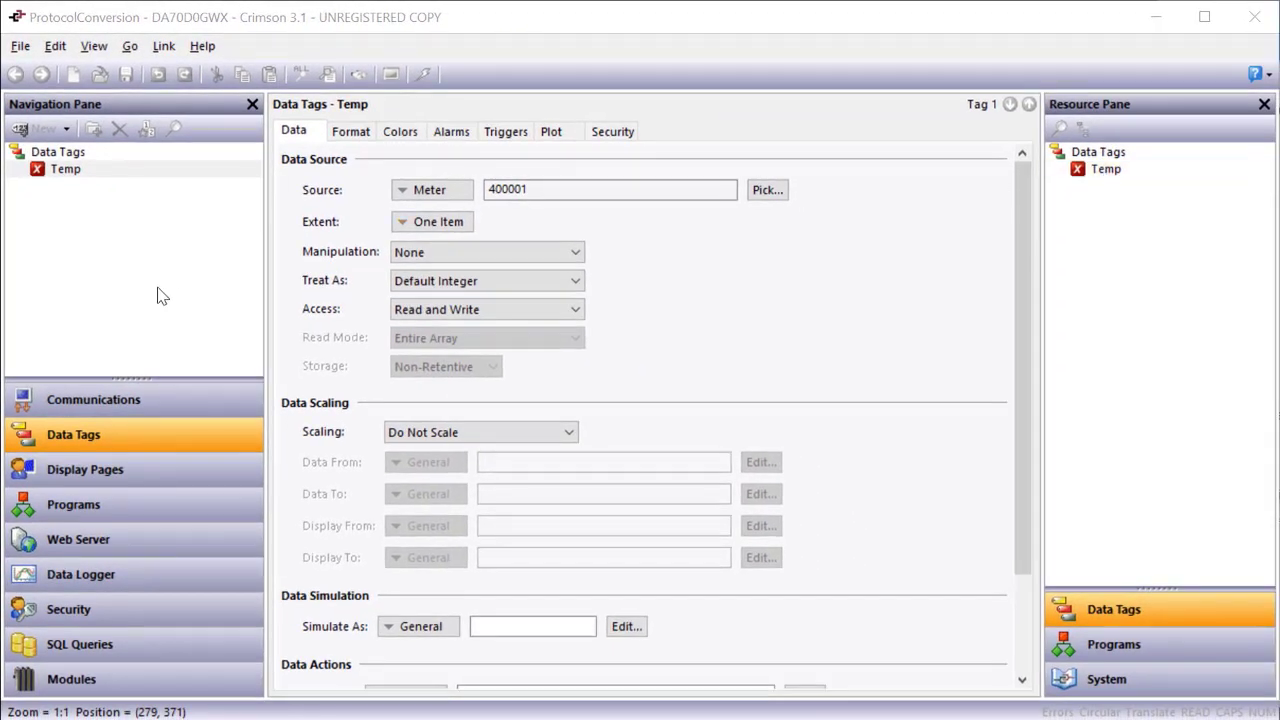
Set the Page1 radial gauge's Value to the Temp tag, then return to Communications.
{"action": "left_click", "coordinate": [112, 472]}
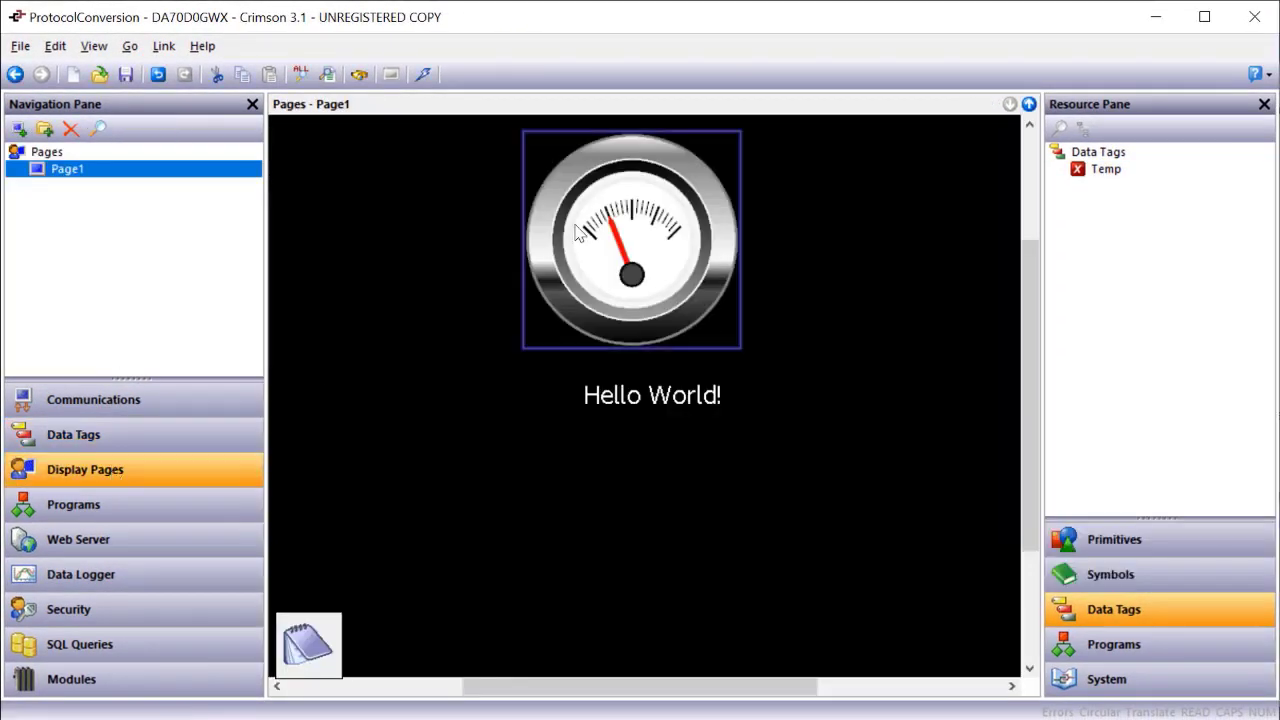
{"action": "right_click", "coordinate": [669, 242]}
{"action": "left_click", "coordinate": [711, 545]}
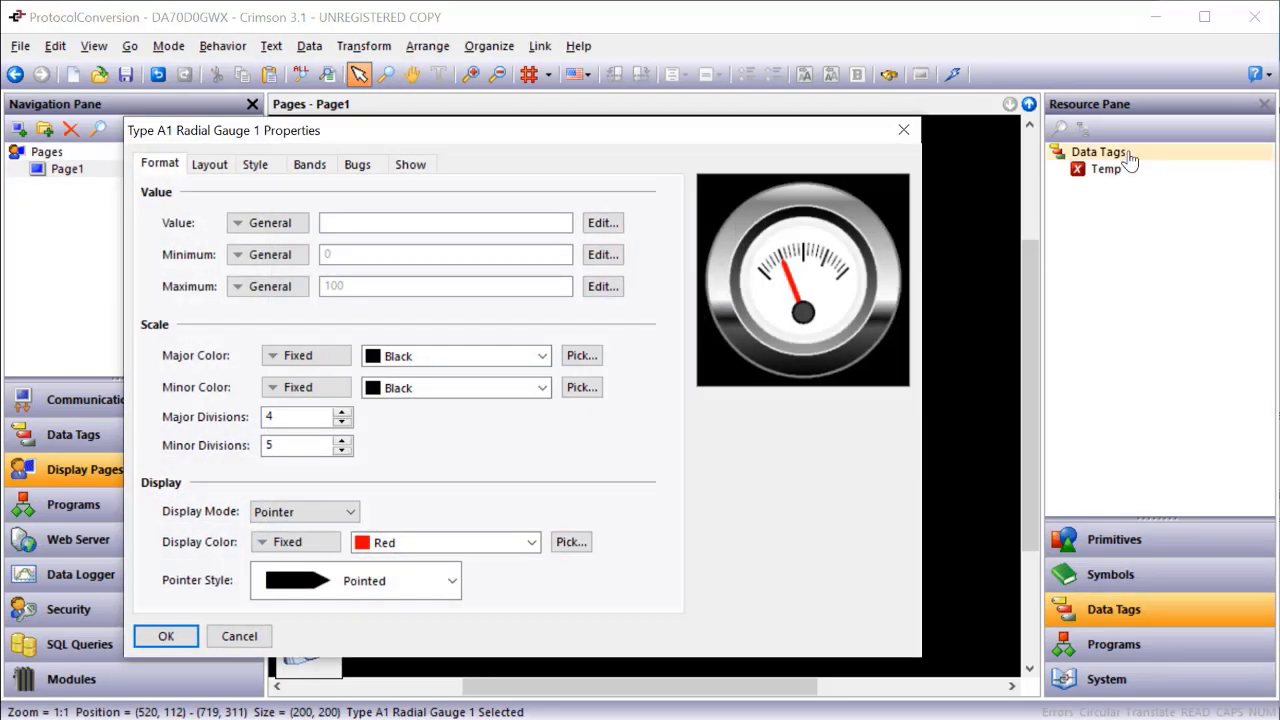
{"action": "left_click_drag", "start_coordinate": [1108, 169], "coordinate": [394, 228]}
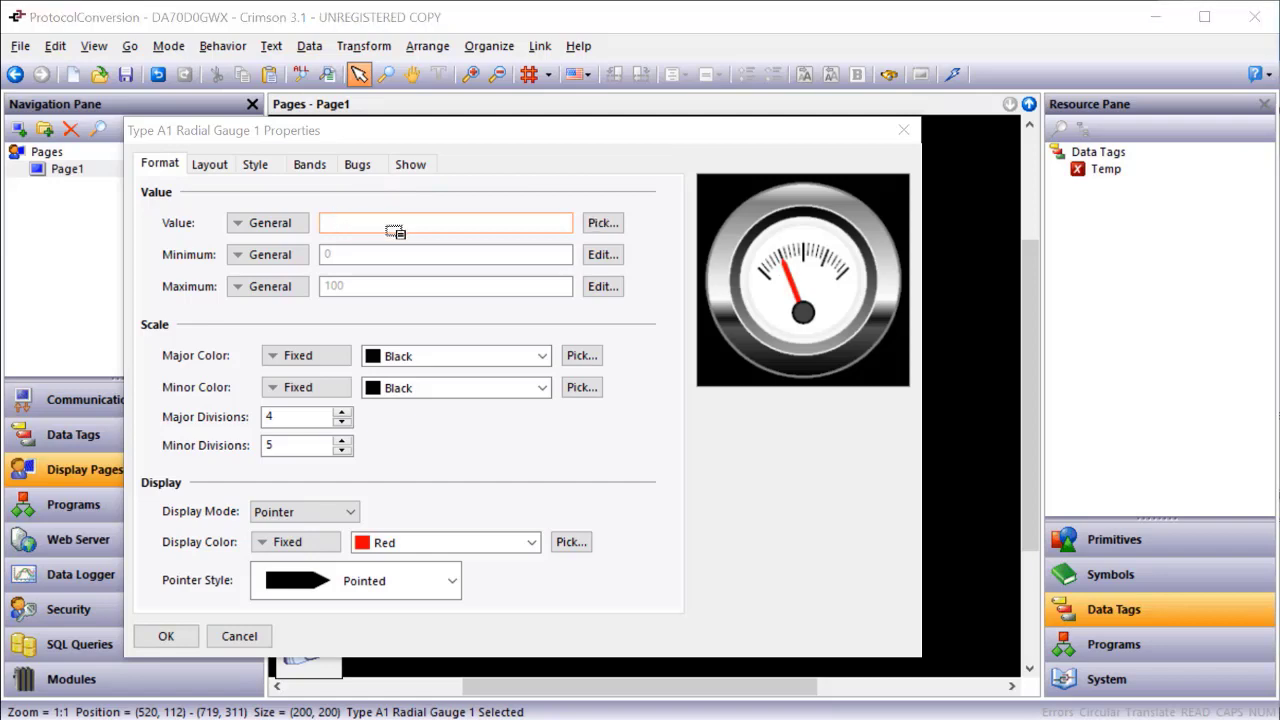
{"action": "left_click", "coordinate": [163, 637]}
{"action": "left_click", "coordinate": [441, 494]}
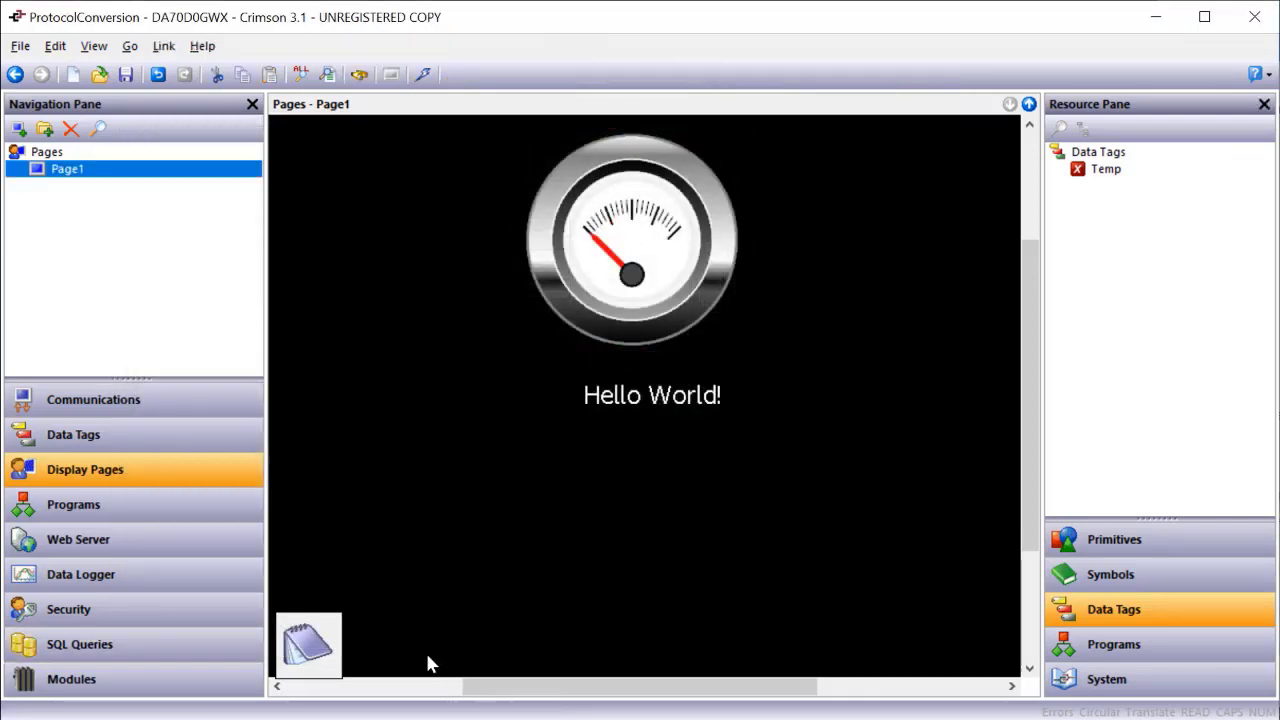
{"action": "left_click", "coordinate": [115, 405]}
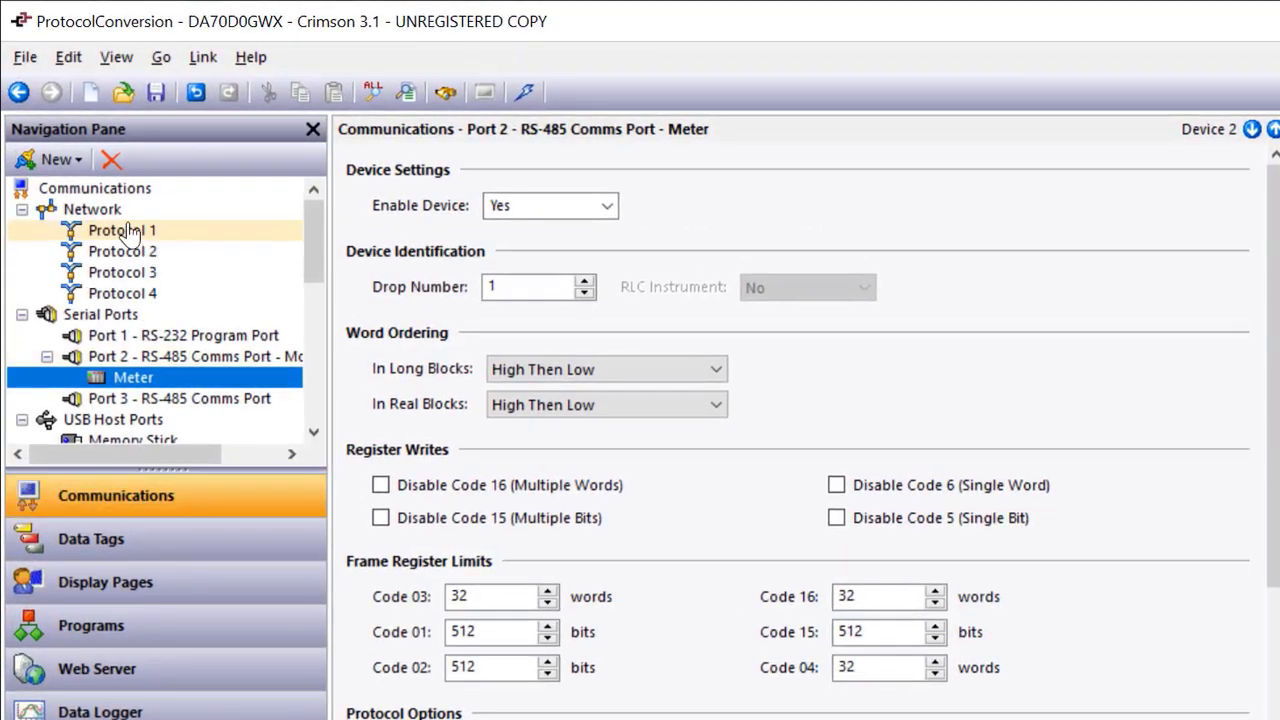
Give network Protocol 1 the Allen-Bradley Native Tags via L5K file Enhanced driver and select PLC1.
{"action": "left_click", "coordinate": [122, 231]}
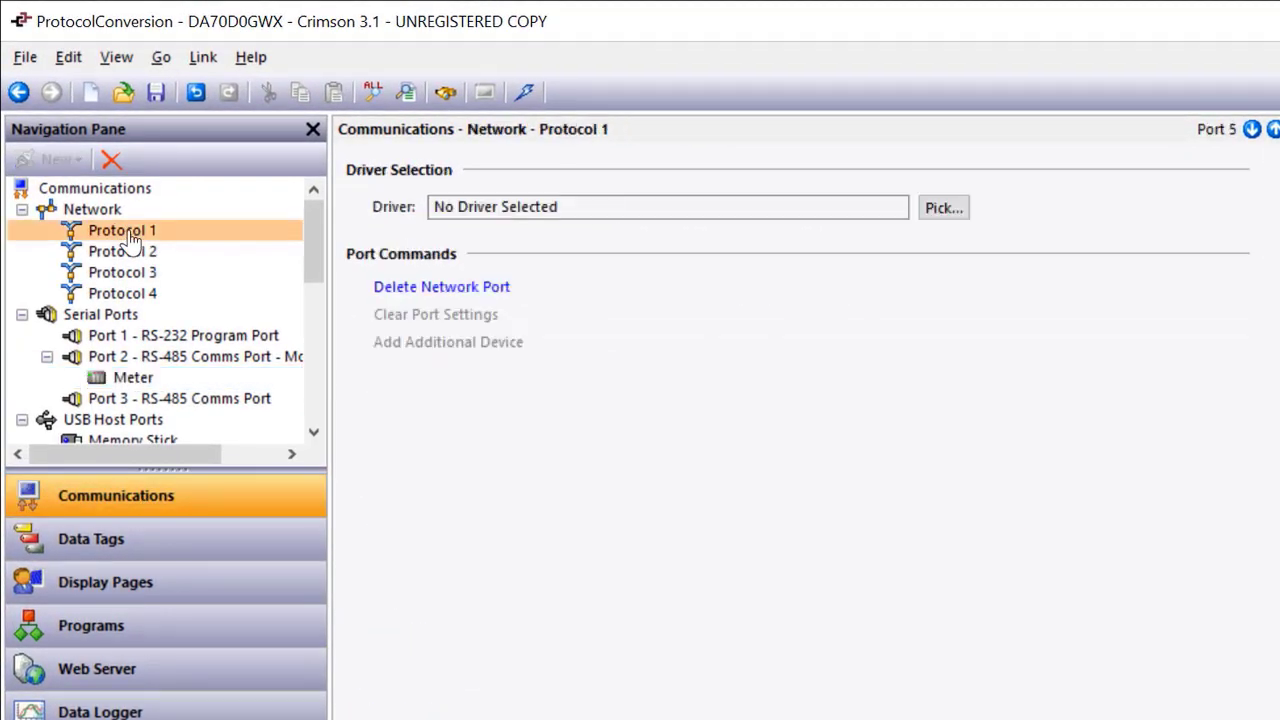
{"action": "left_click", "coordinate": [960, 218]}
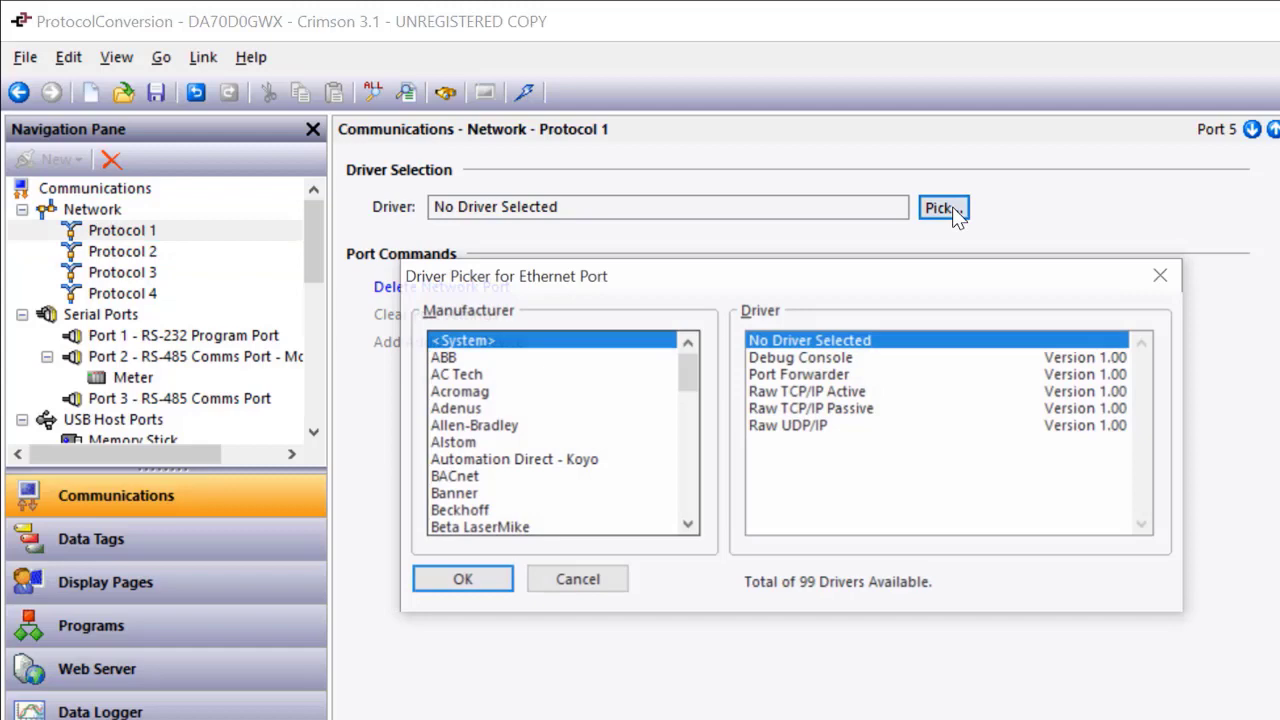
{"action": "left_click", "coordinate": [452, 426]}
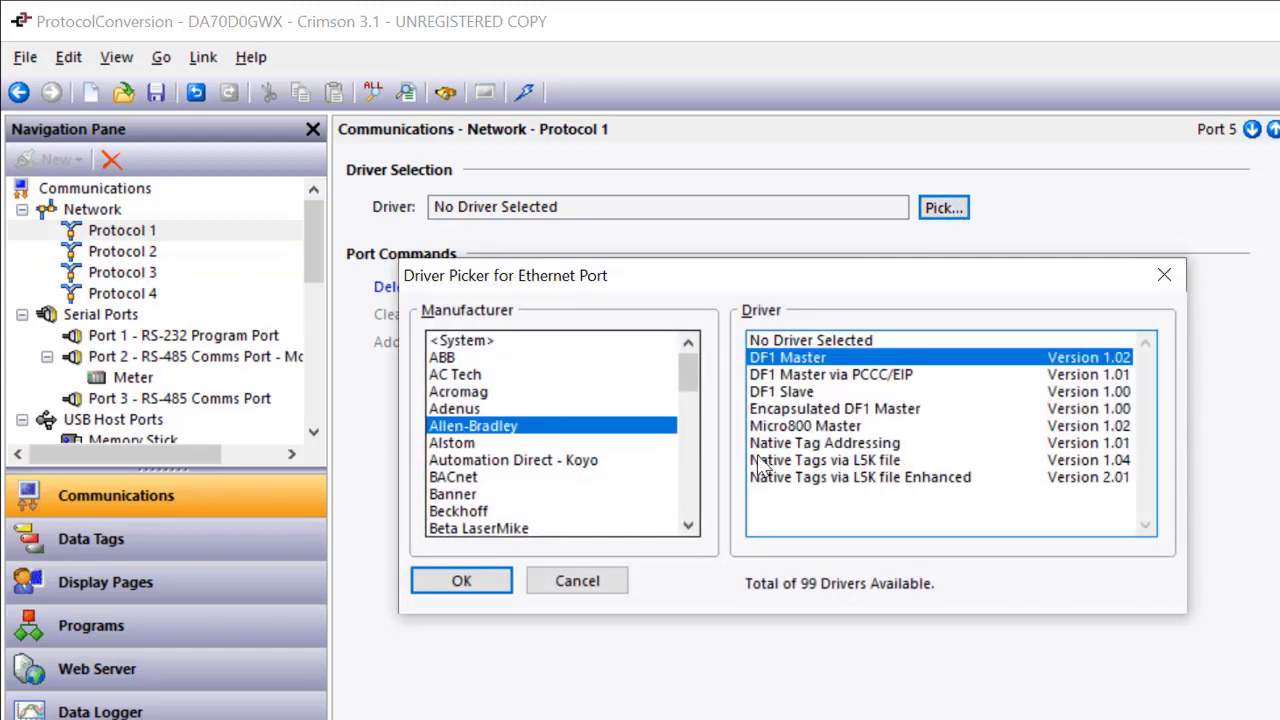
{"action": "left_click", "coordinate": [795, 478]}
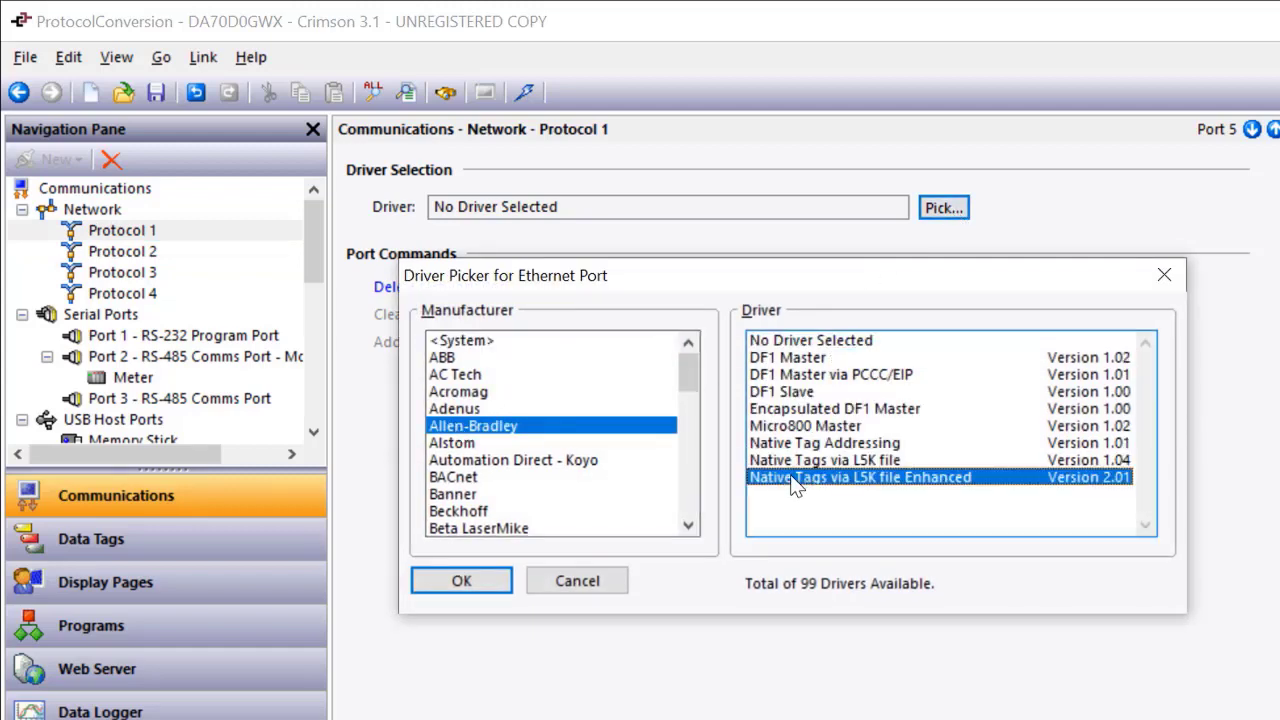
{"action": "left_click", "coordinate": [421, 588]}
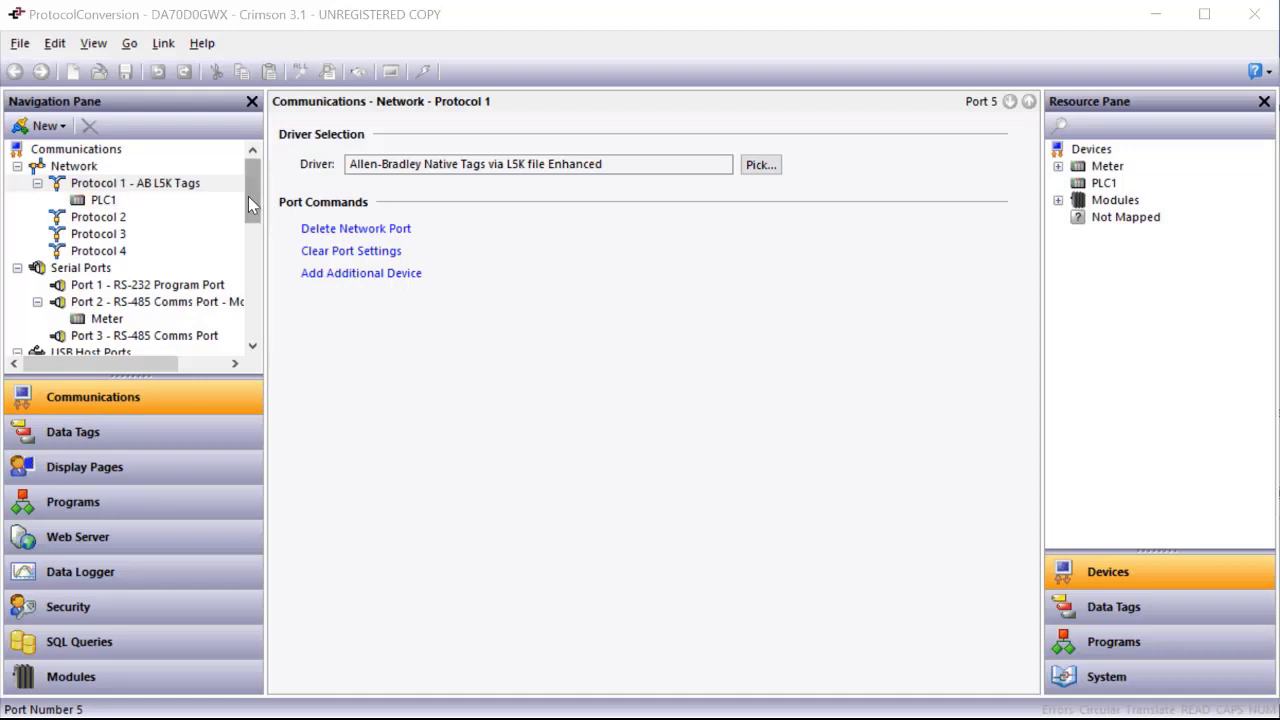
{"action": "left_click", "coordinate": [110, 201]}
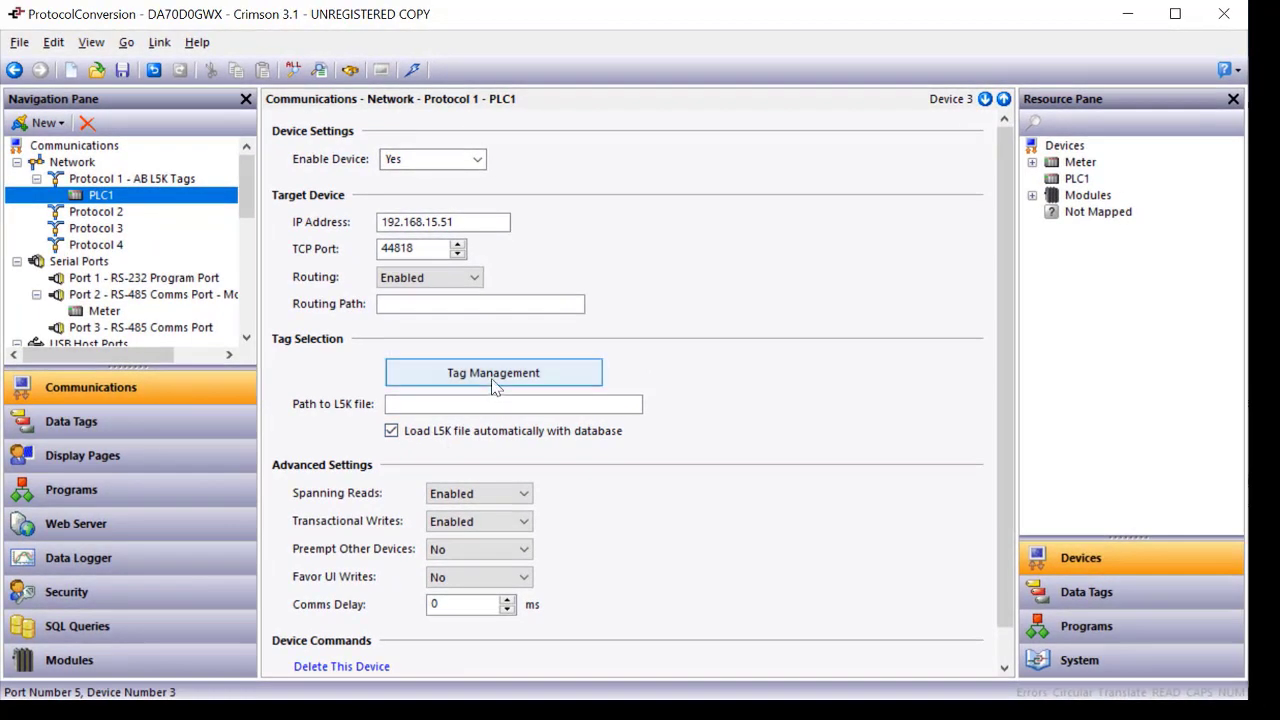
Import the RockwellDemo.L5K tag file through PLC1's Tag Management.
{"action": "left_click", "coordinate": [493, 384]}
{"action": "left_click", "coordinate": [449, 447]}
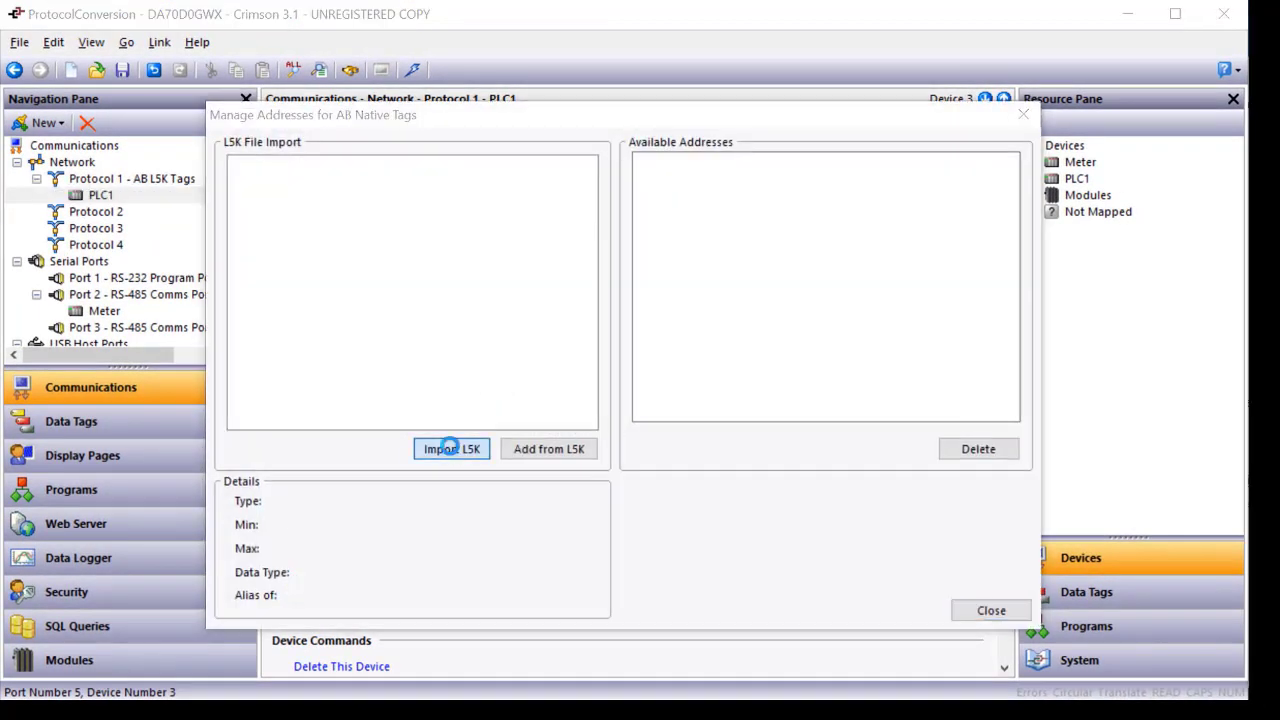
{"action": "left_click", "coordinate": [470, 280]}
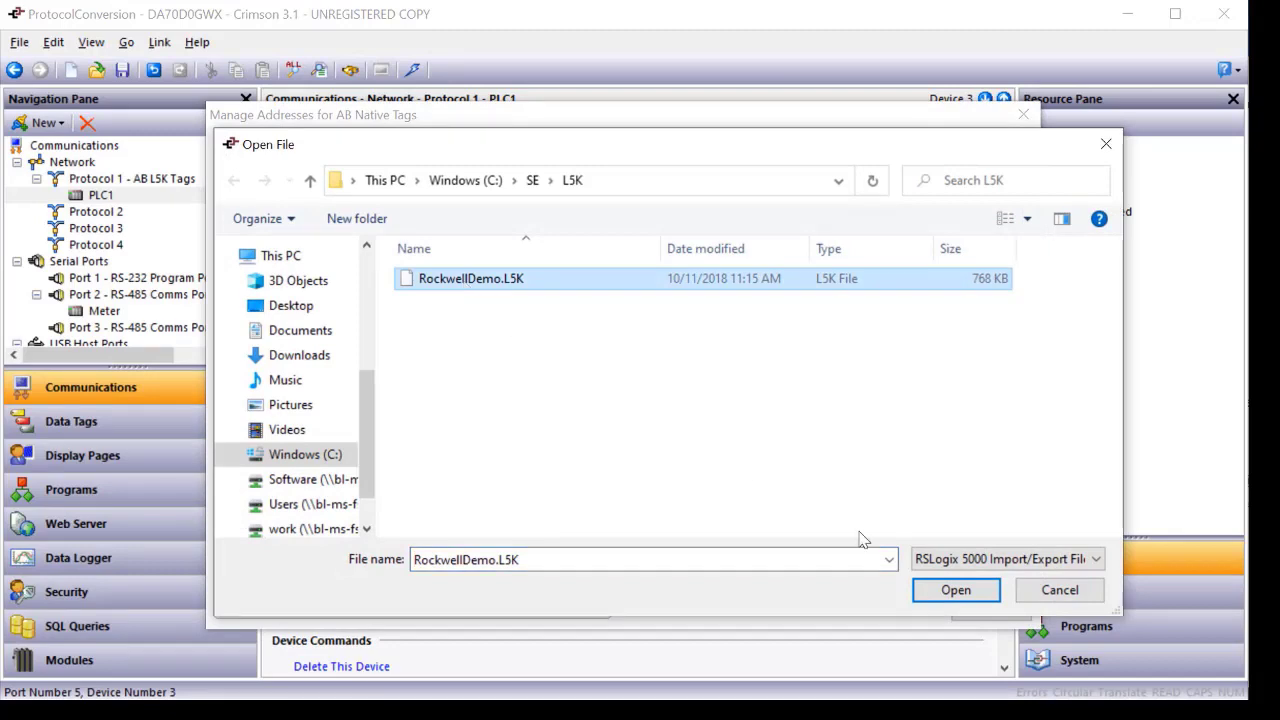
{"action": "left_click", "coordinate": [955, 590]}
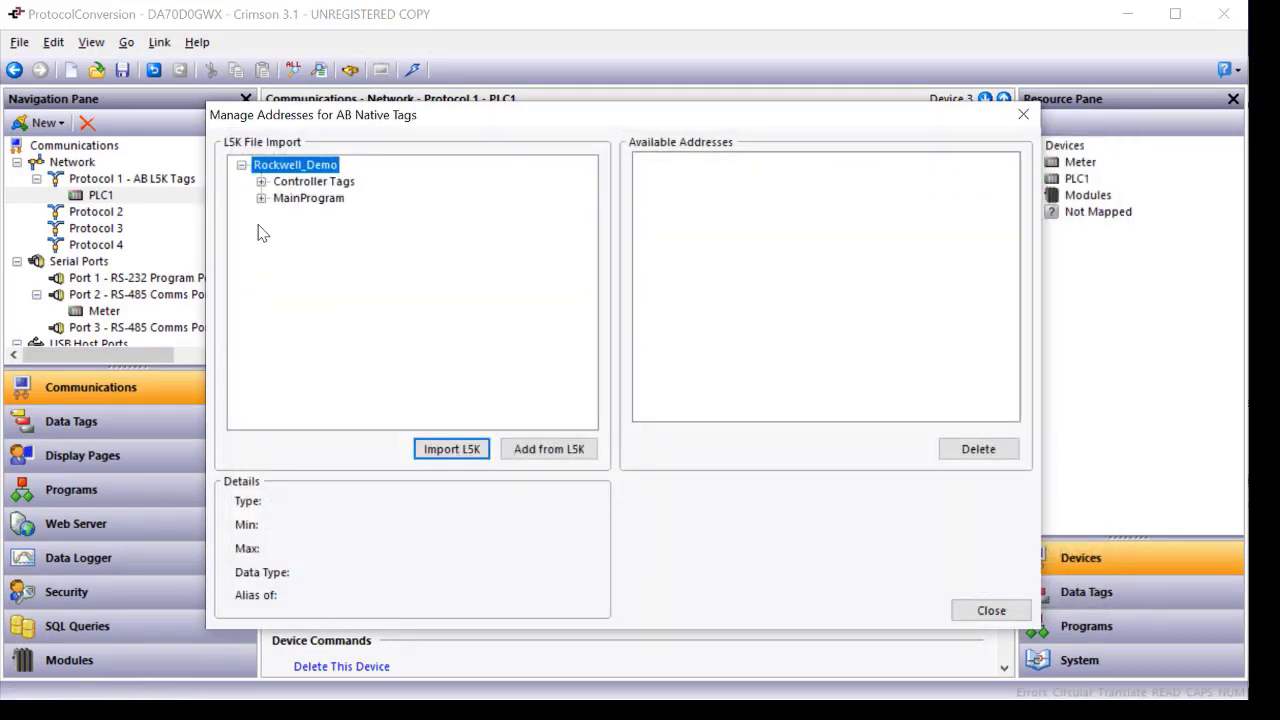
Add the Ins and Outs controller tags to the available addresses.
{"action": "left_click", "coordinate": [261, 181]}
{"action": "left_click", "coordinate": [300, 281]}
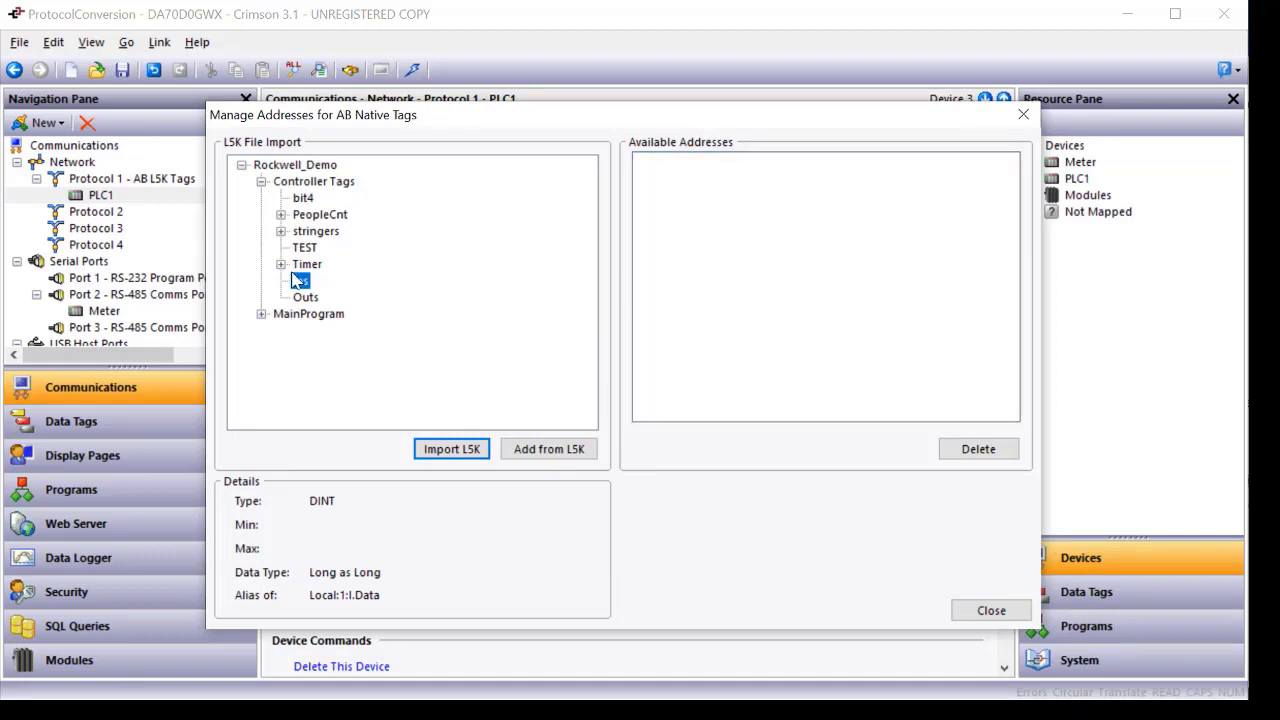
{"action": "double_click", "coordinate": [299, 281]}
{"action": "double_click", "coordinate": [305, 298]}
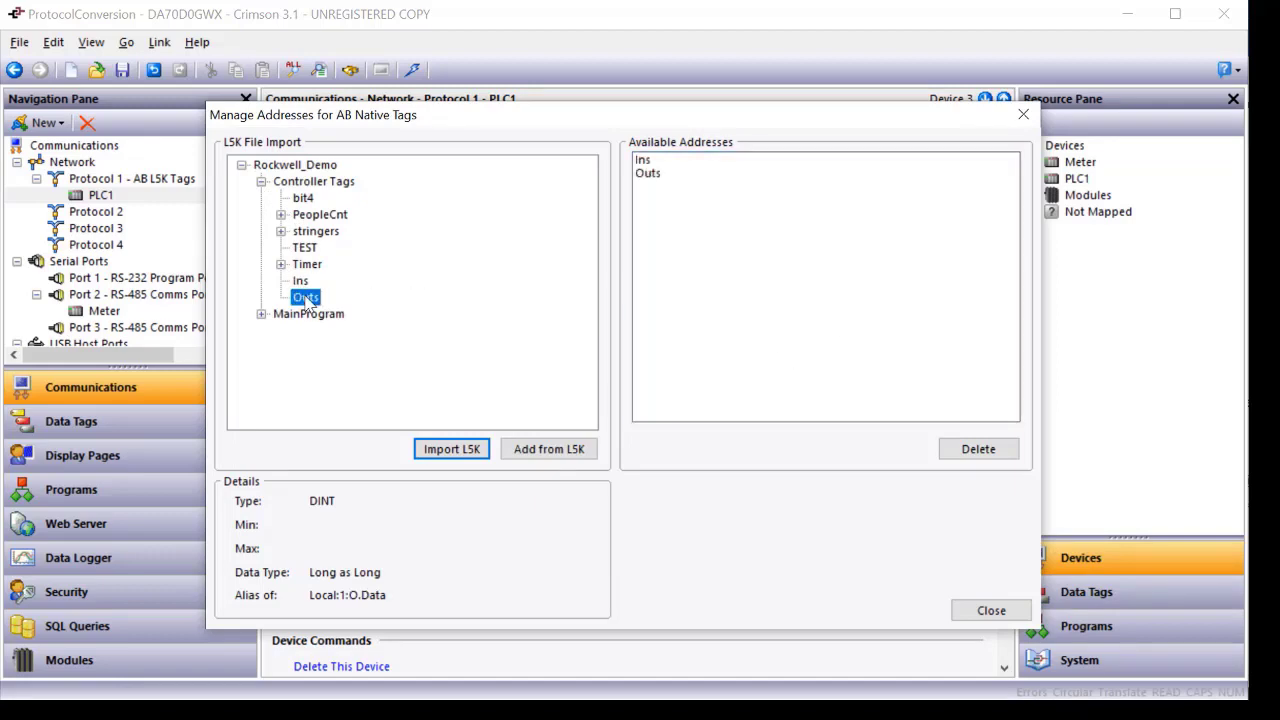
{"action": "left_click", "coordinate": [991, 610]}
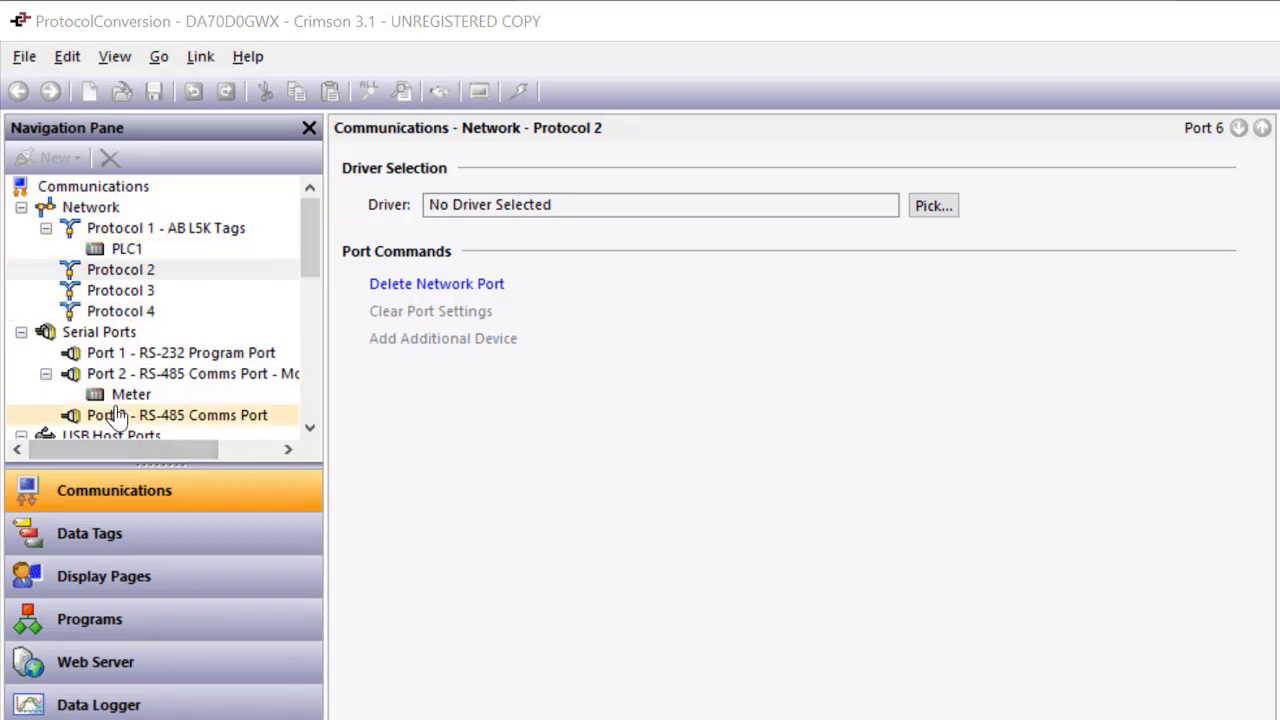
Assign the Modbus TCP/IP Master driver to network Protocol 2.
{"action": "left_click", "coordinate": [128, 269]}
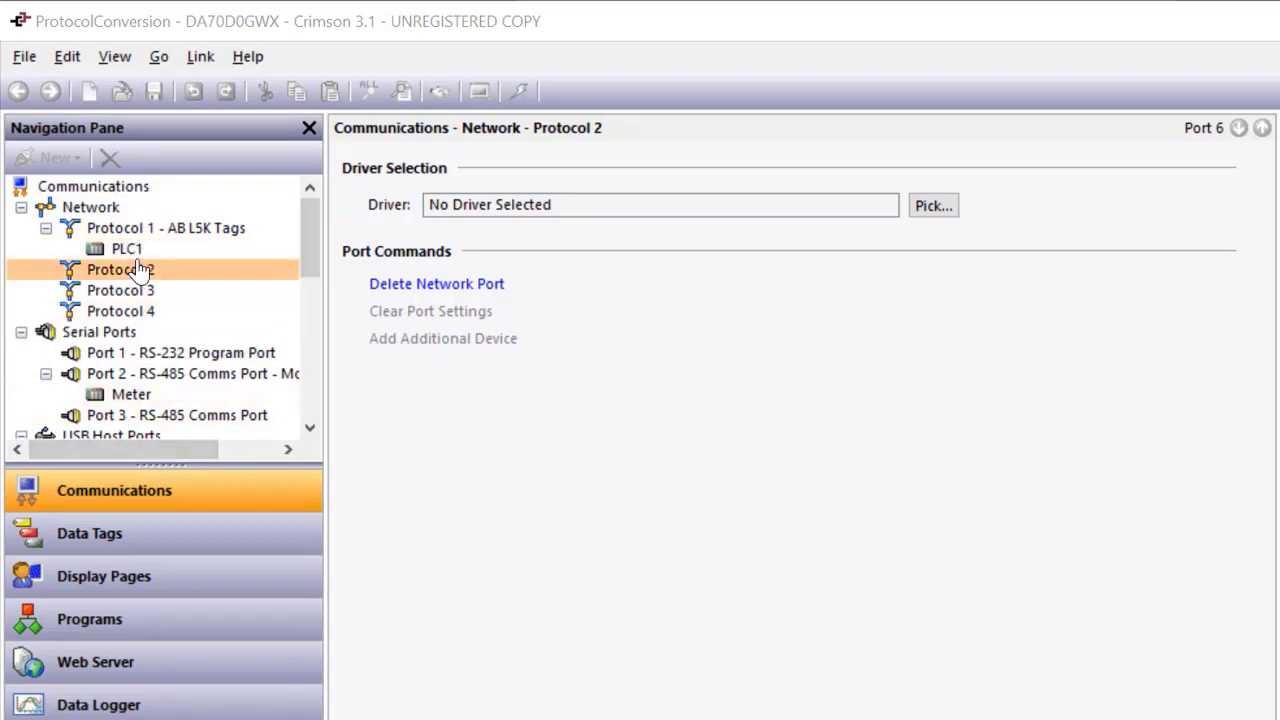
{"action": "left_click", "coordinate": [949, 207]}
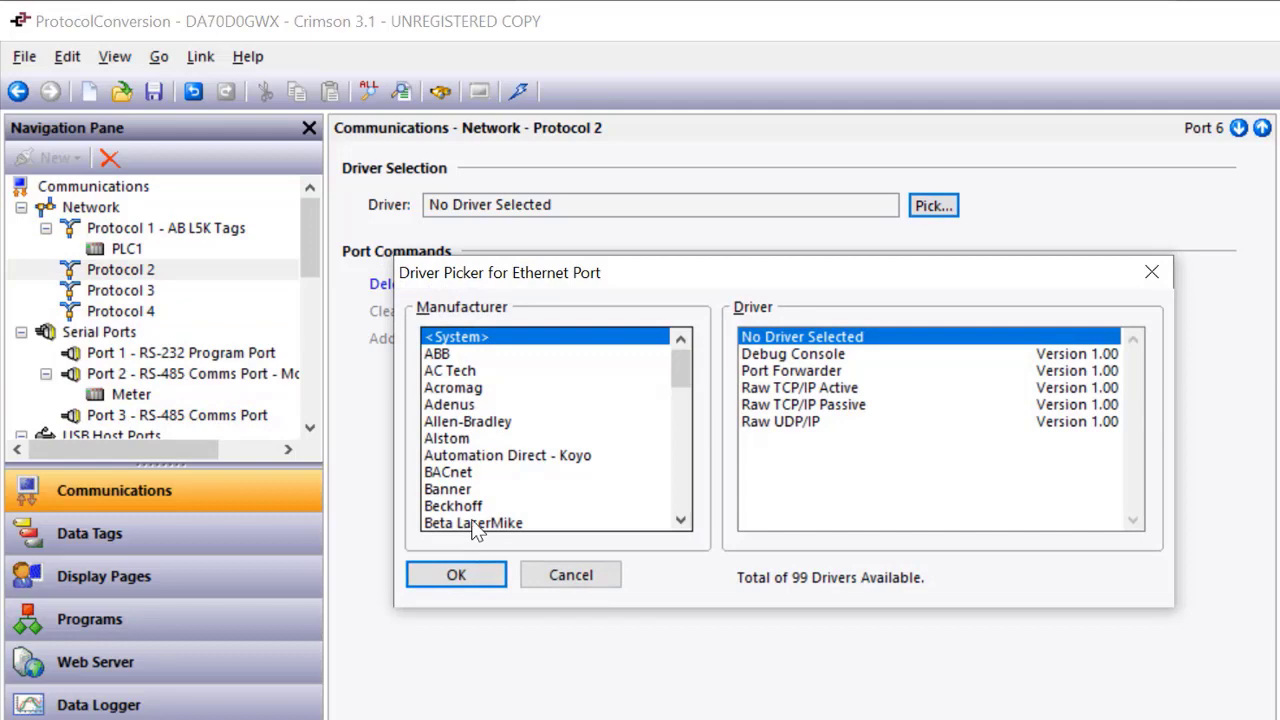
{"action": "left_click", "coordinate": [474, 523]}
{"action": "scroll", "coordinate": [477, 523], "scroll_direction": "down", "scroll_amount": 6}
{"action": "left_click", "coordinate": [477, 523]}
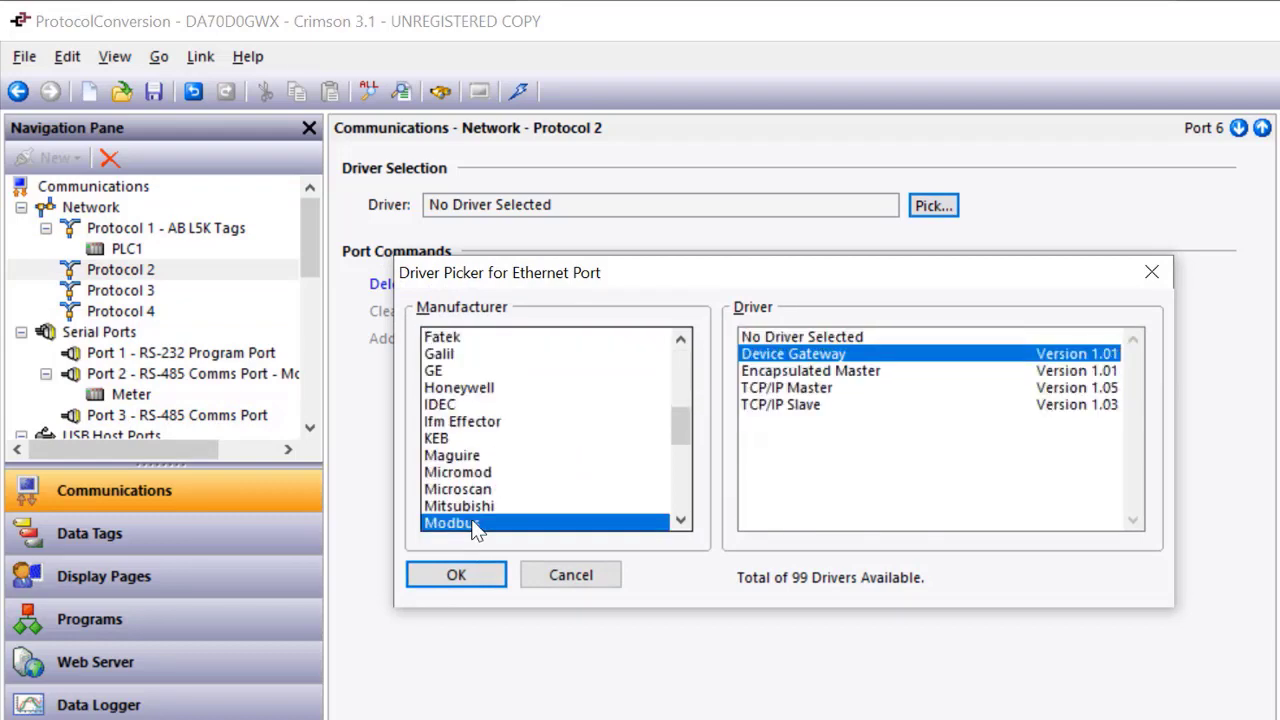
{"action": "left_click", "coordinate": [791, 388]}
{"action": "left_click", "coordinate": [418, 574]}
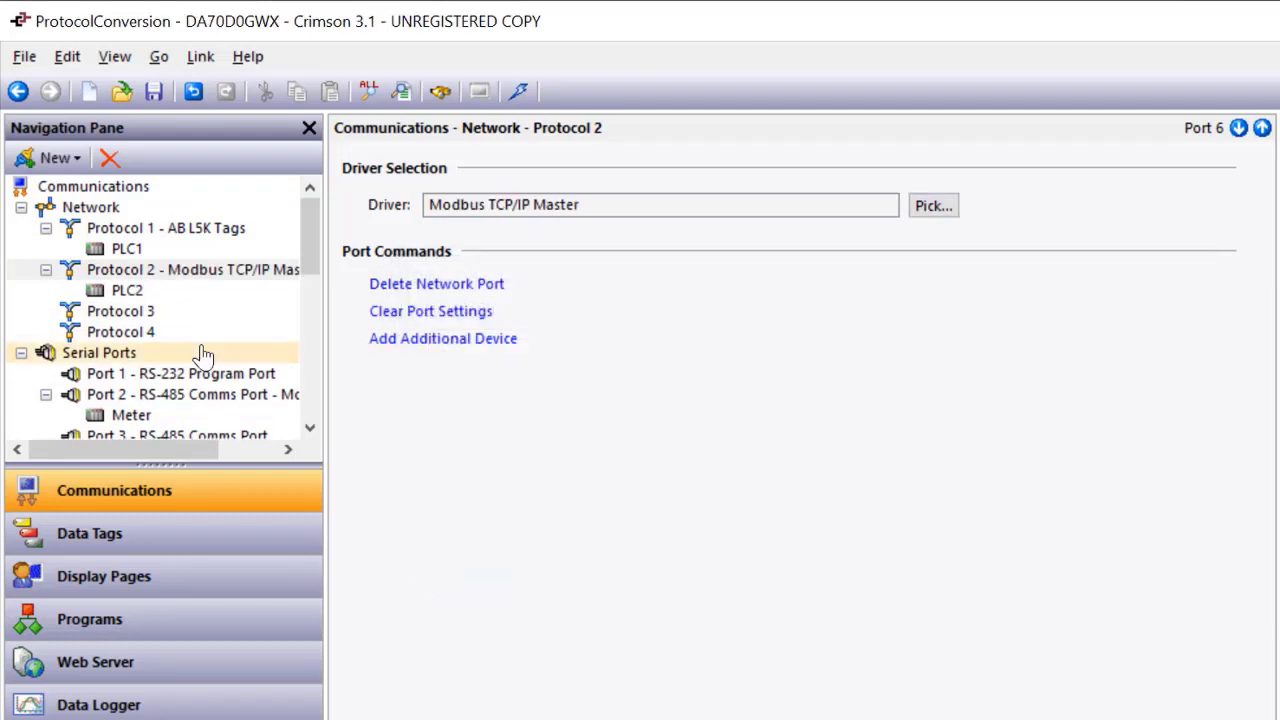
Rename the PLC2 device to Modbus and add a block to it.
{"action": "left_click", "coordinate": [127, 293]}
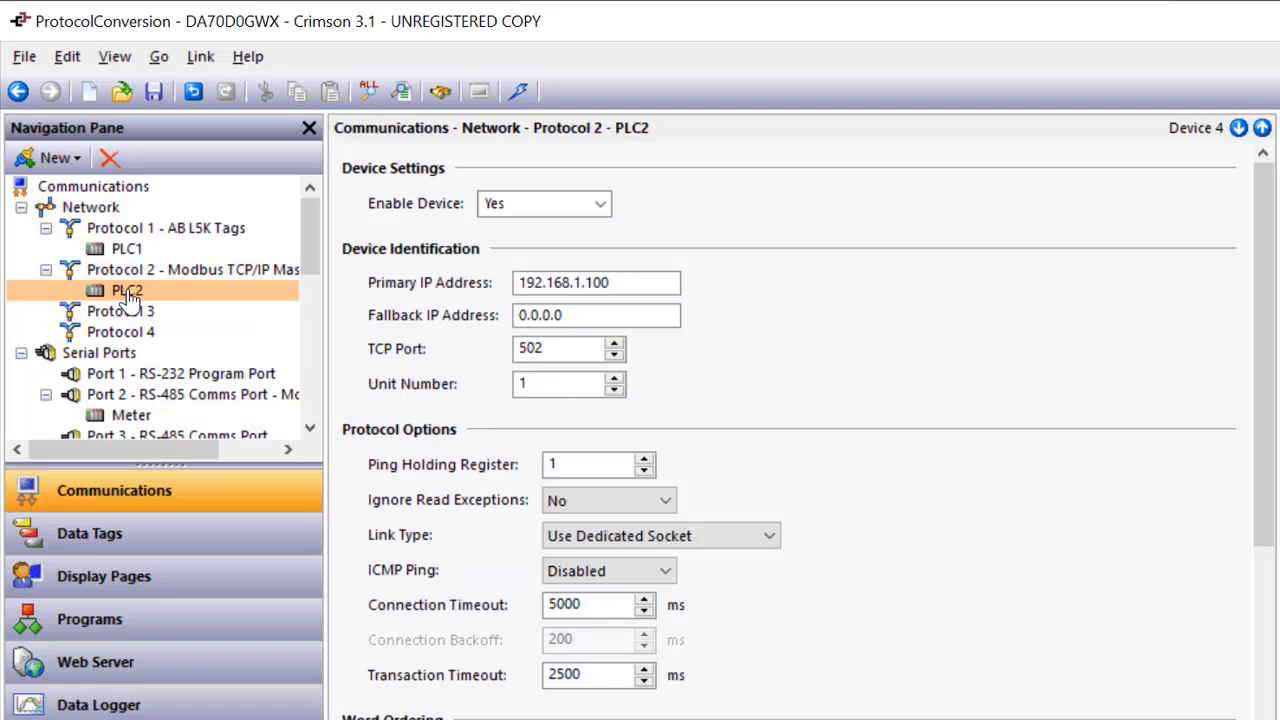
{"action": "left_click", "coordinate": [127, 291]}
{"action": "type", "text": "Me"}
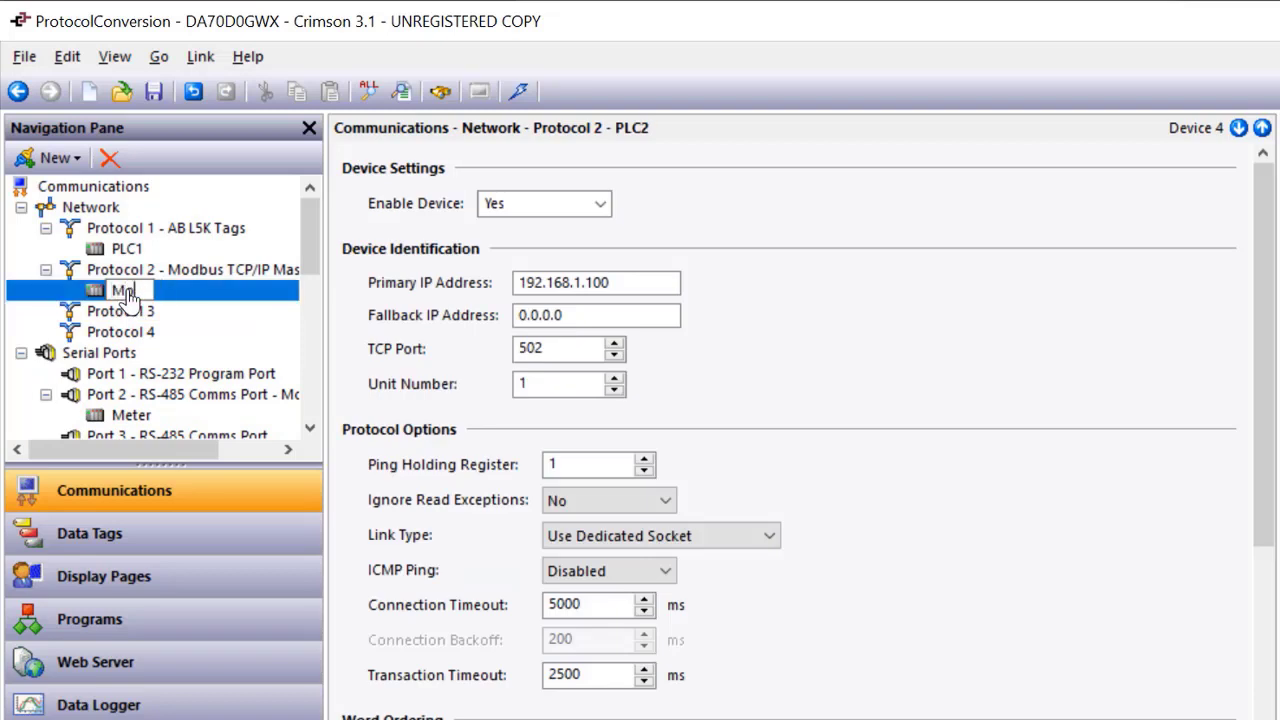
{"action": "type", "text": "dbus"}
{"action": "key", "text": "Return"}
{"action": "right_click", "coordinate": [113, 292]}
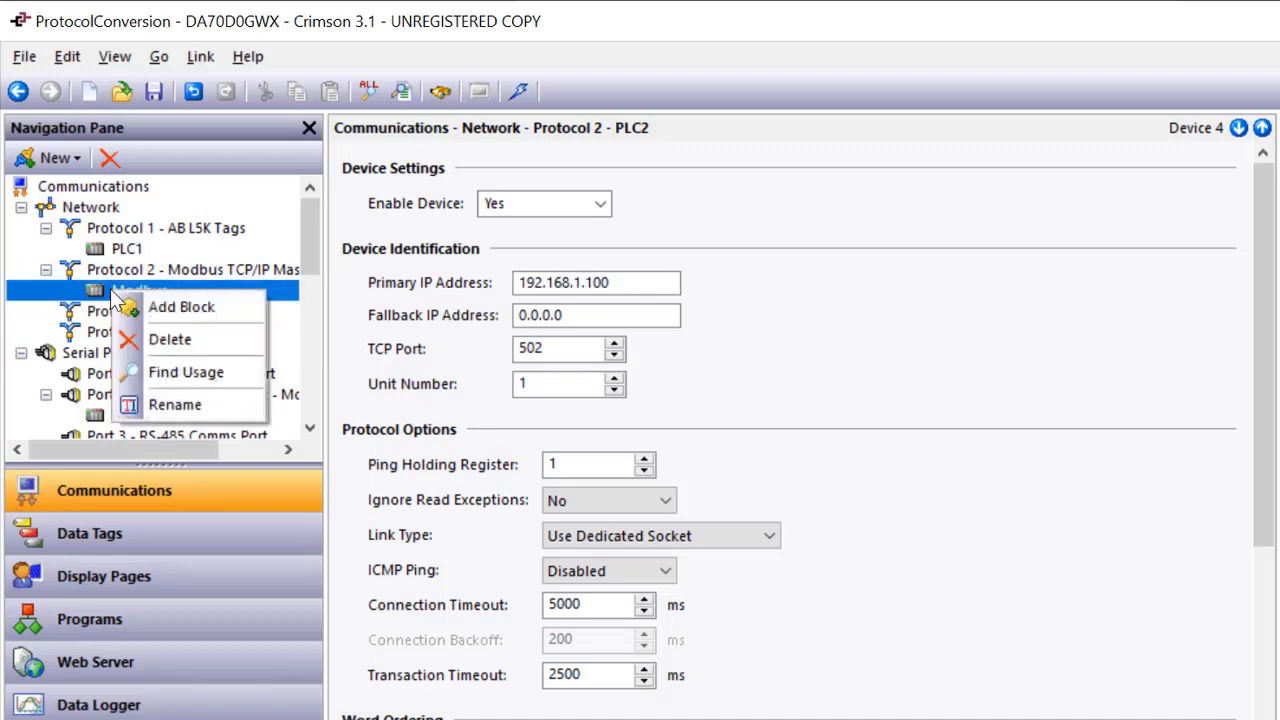
{"action": "left_click", "coordinate": [190, 306]}
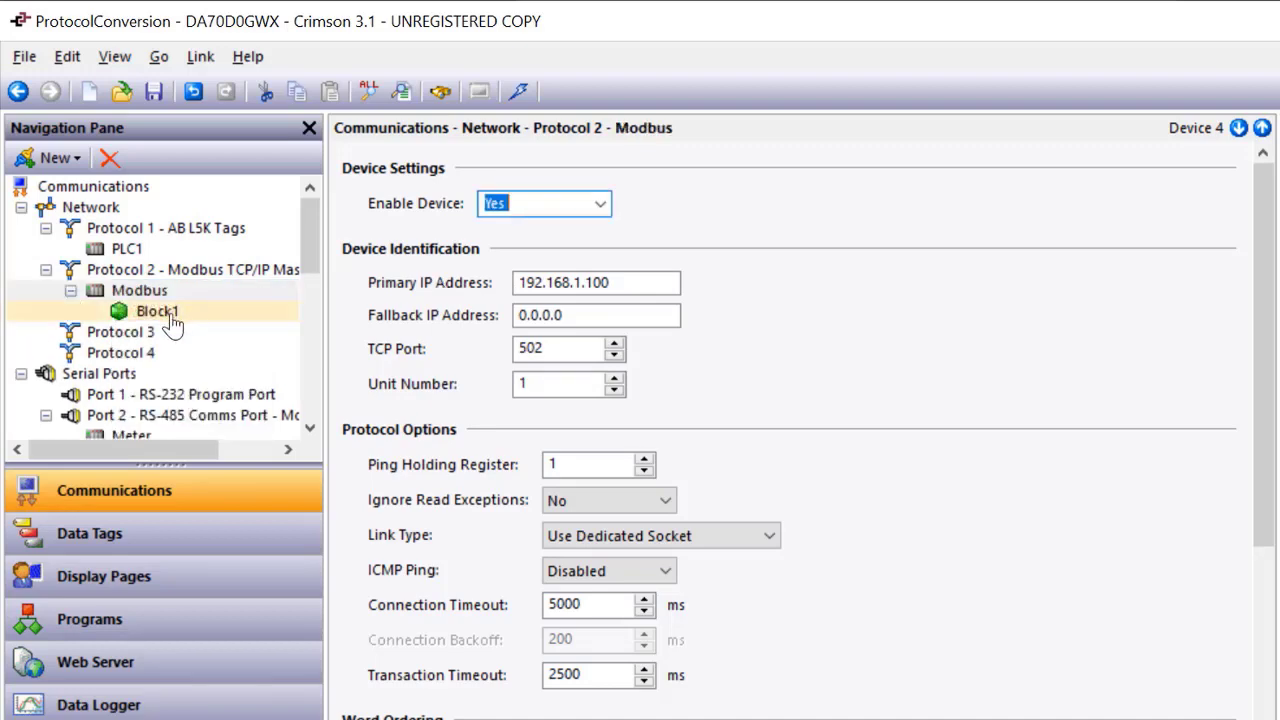
Start Block1 at holding register 400001 and raise its size to 3, giving 400001–400003.
{"action": "left_click", "coordinate": [163, 323]}
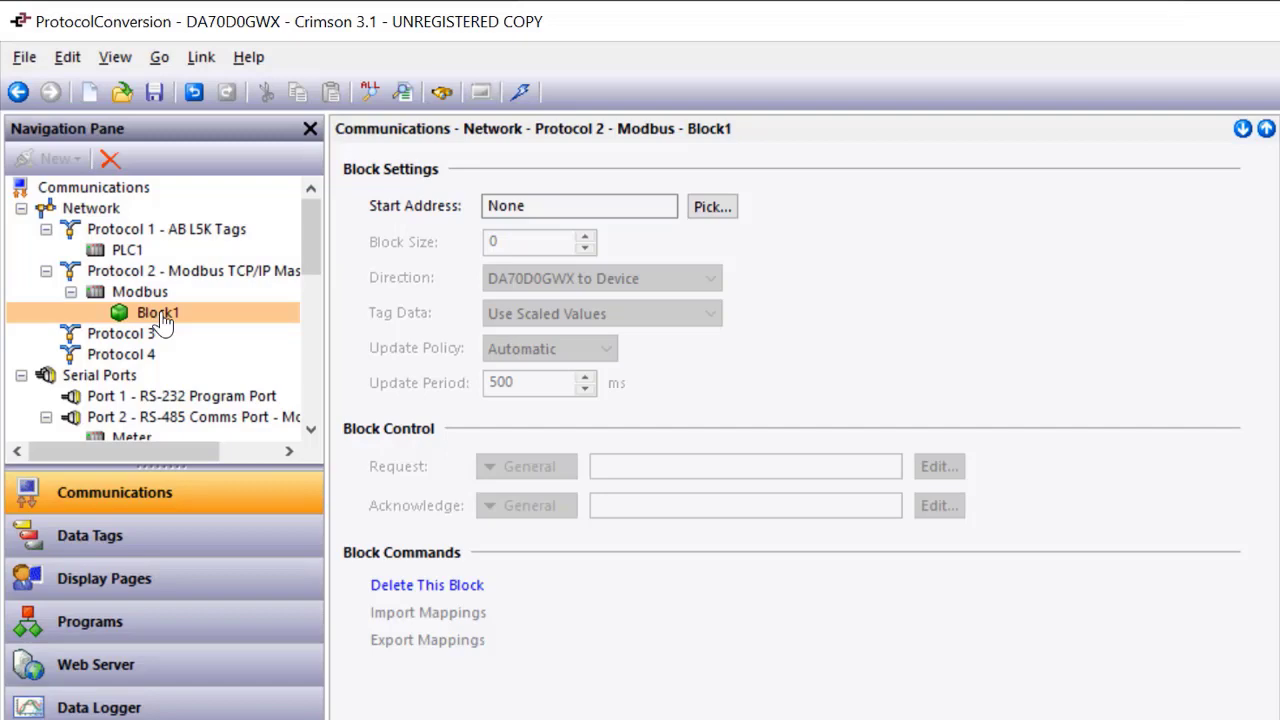
{"action": "left_click", "coordinate": [724, 208]}
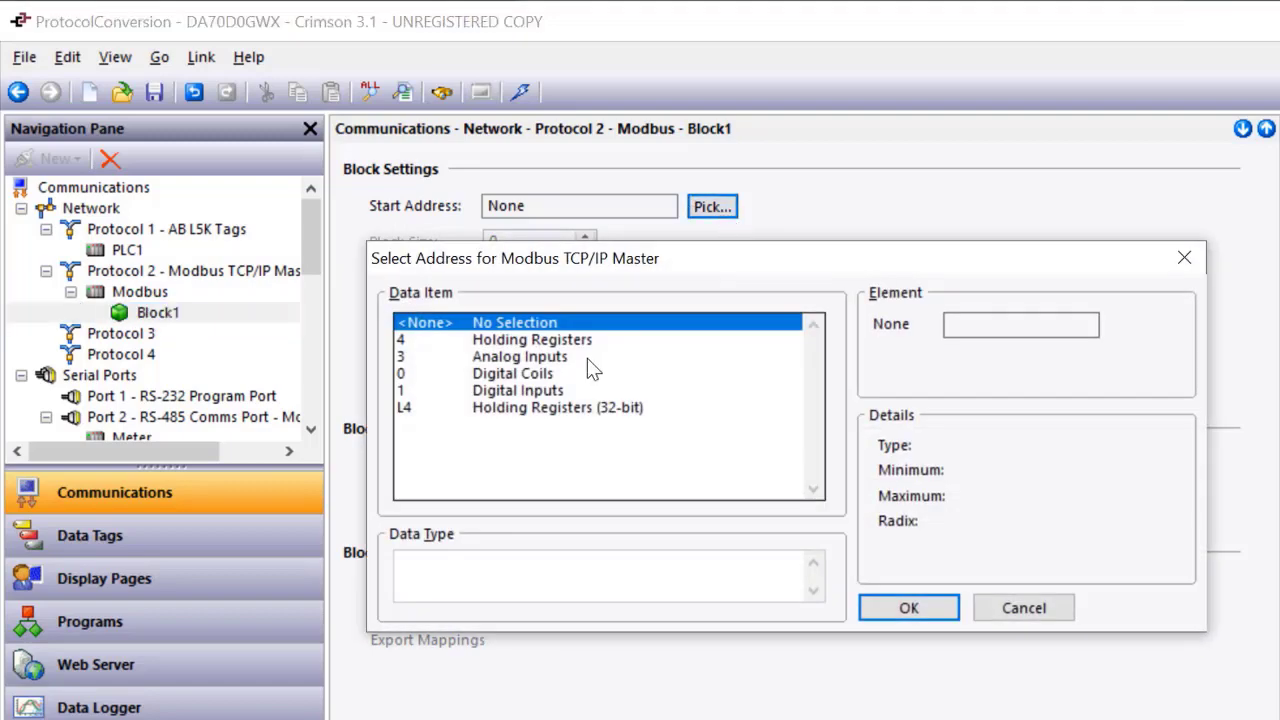
{"action": "left_click", "coordinate": [556, 340]}
{"action": "left_click", "coordinate": [934, 612]}
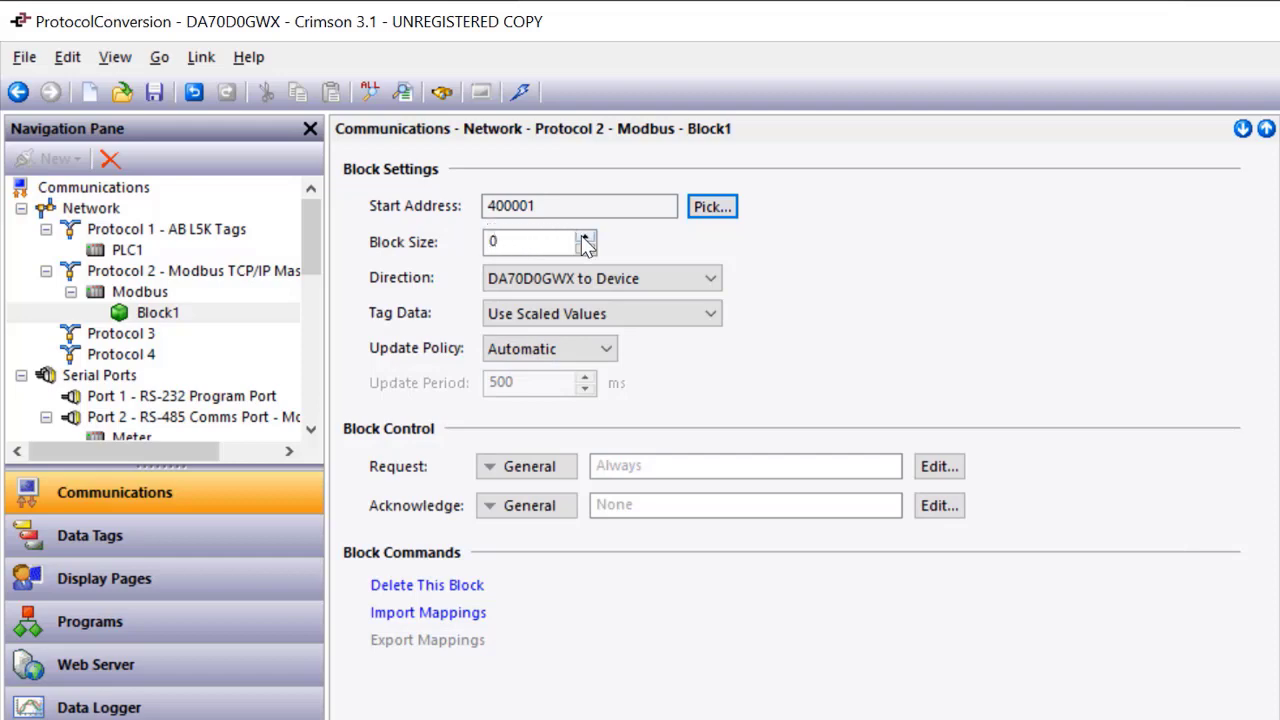
{"action": "left_click", "coordinate": [585, 238]}
{"action": "left_click", "coordinate": [585, 238]}
{"action": "left_click", "coordinate": [585, 238]}
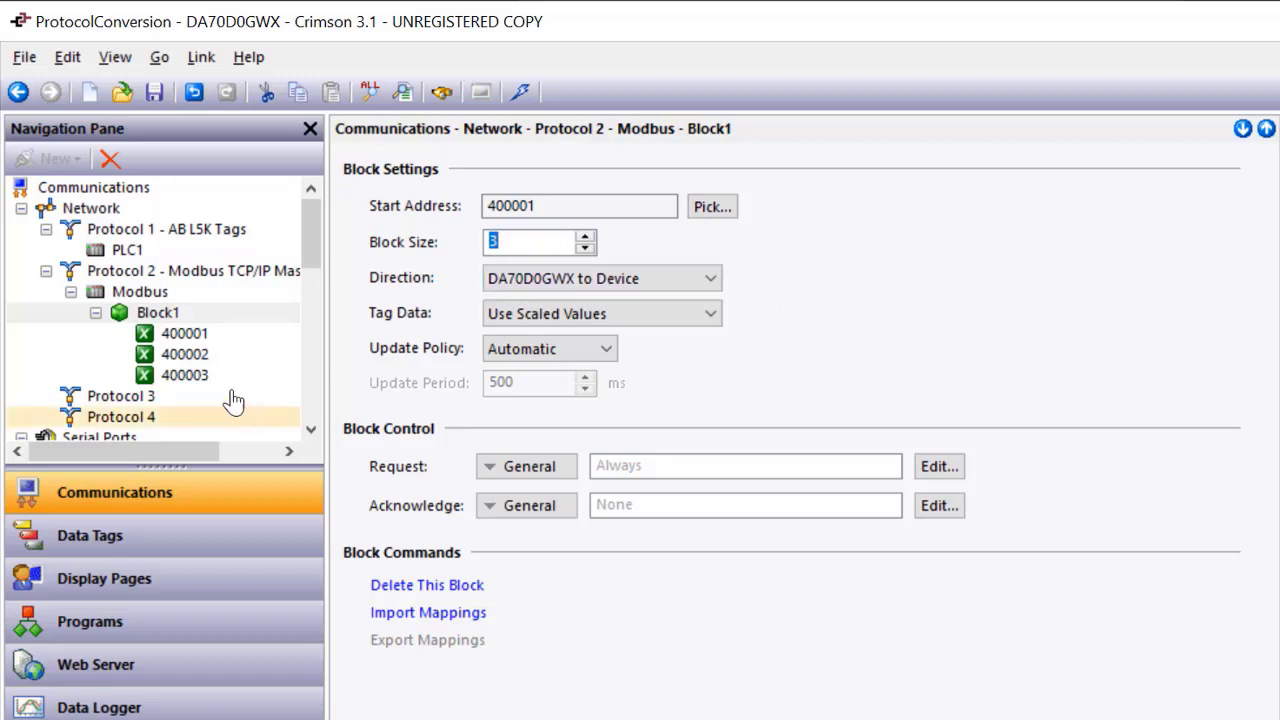
{"action": "left_click", "coordinate": [185, 335]}
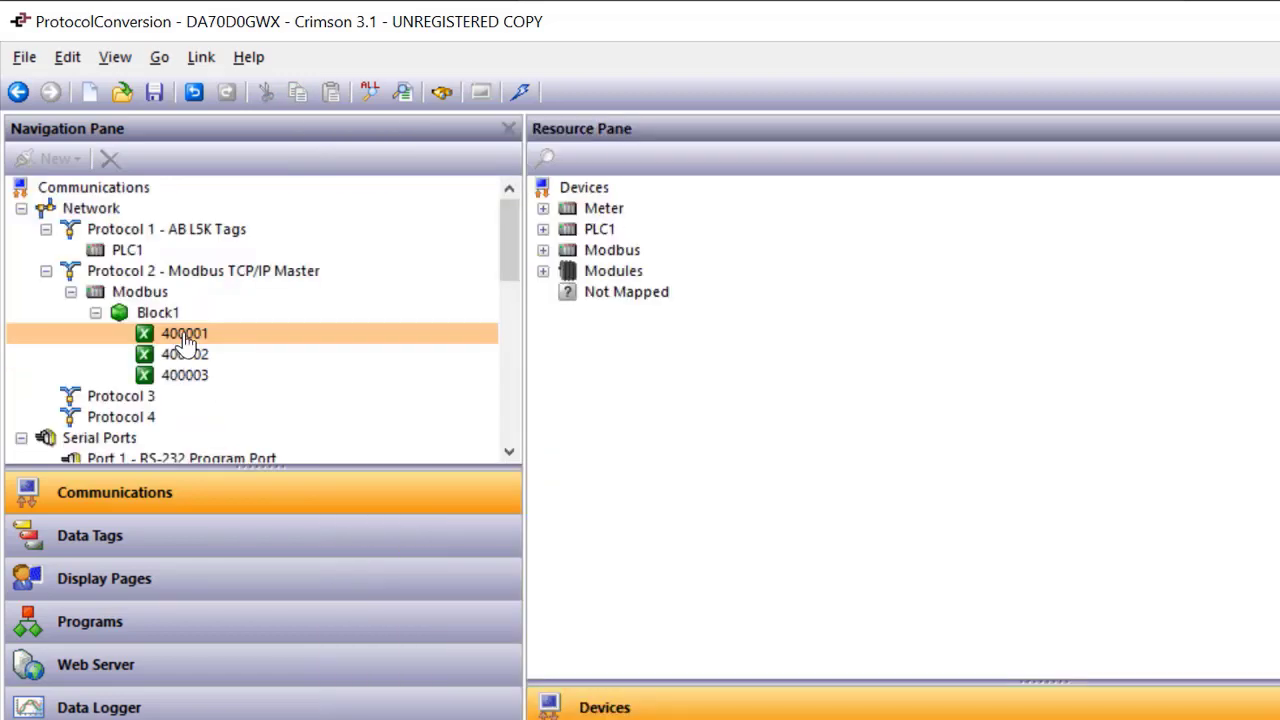
Map PLC1.Ins to register 400001 and PLC1.Outs to 400002.
{"action": "left_click", "coordinate": [543, 229]}
{"action": "left_click_drag", "start_coordinate": [618, 258], "coordinate": [360, 343]}
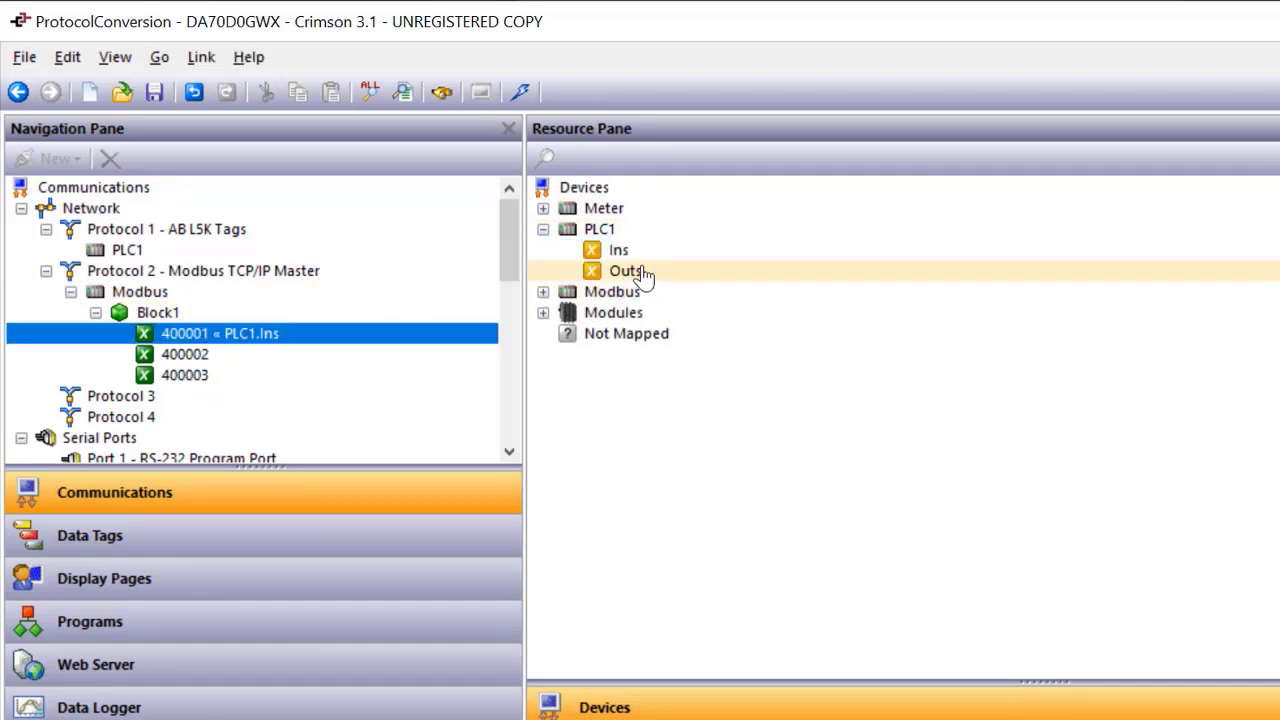
{"action": "left_click_drag", "start_coordinate": [640, 275], "coordinate": [325, 361]}
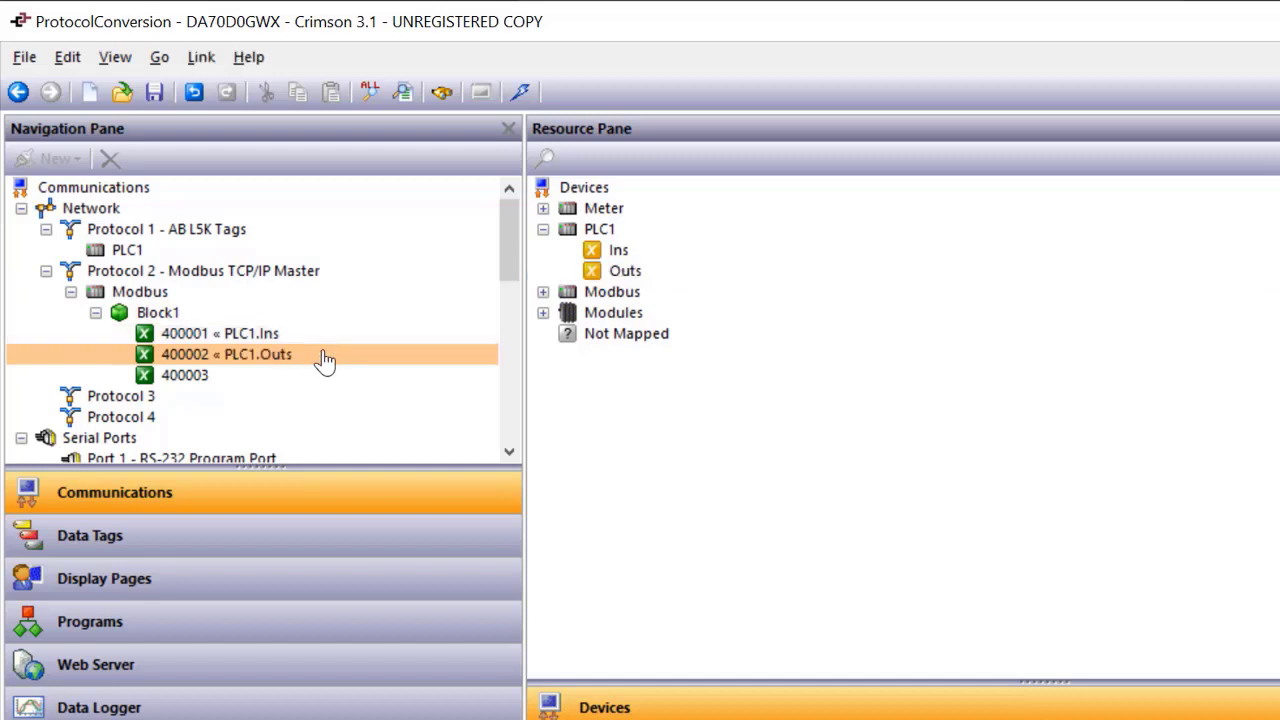
Map the Temp data tag to register 400003.
{"action": "left_click", "coordinate": [187, 385]}
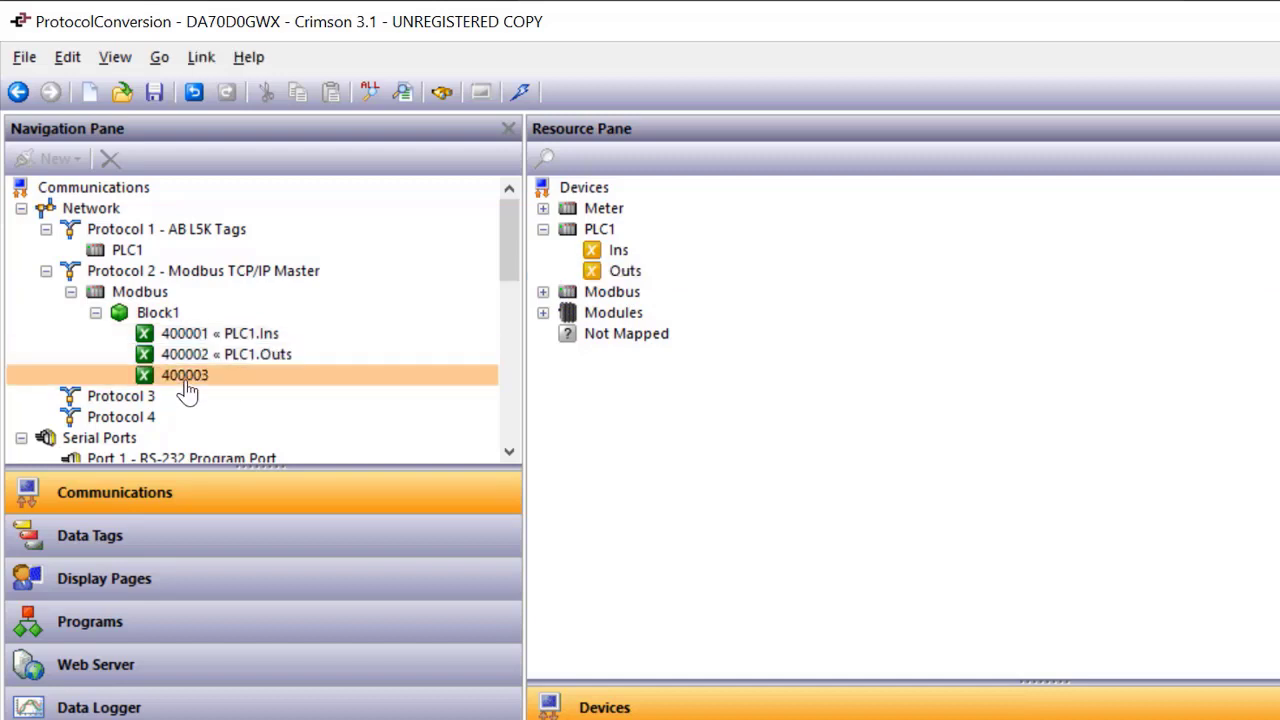
{"action": "left_click", "coordinate": [652, 707]}
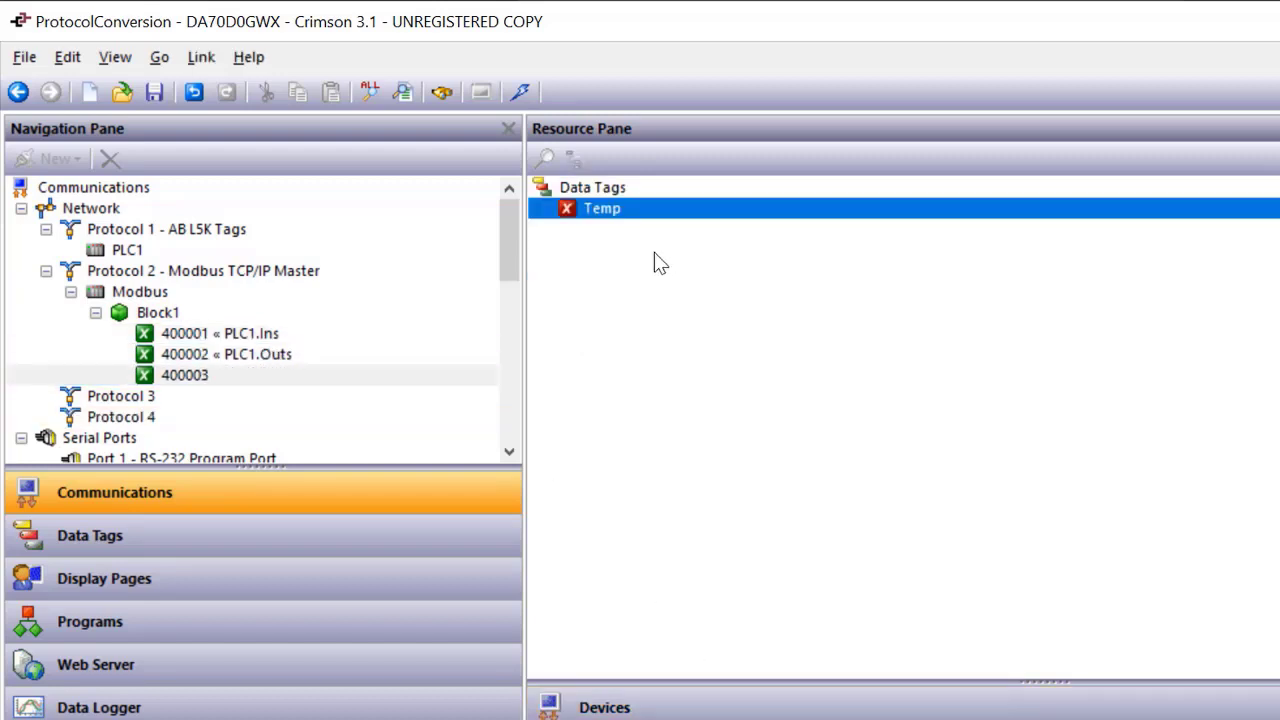
{"action": "left_click", "coordinate": [609, 218]}
{"action": "left_click_drag", "start_coordinate": [607, 218], "coordinate": [272, 391]}
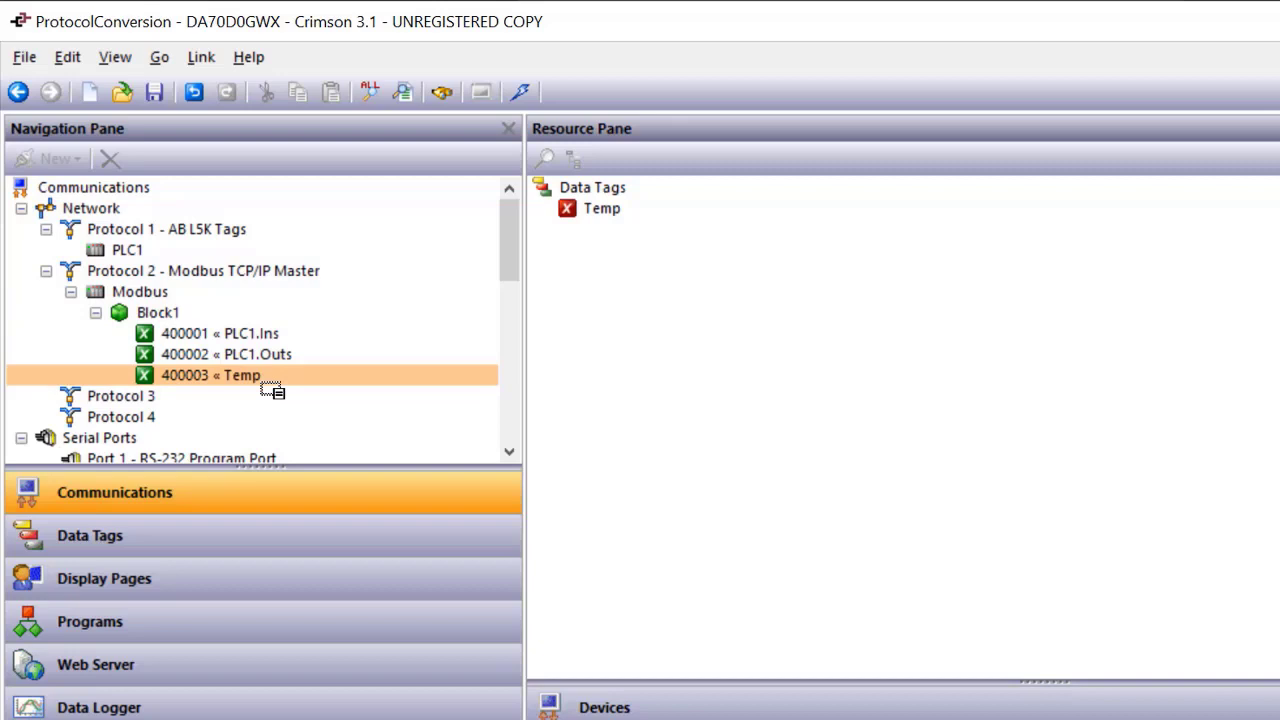
{"action": "left_click", "coordinate": [628, 437]}
{"action": "left_click", "coordinate": [206, 378]}
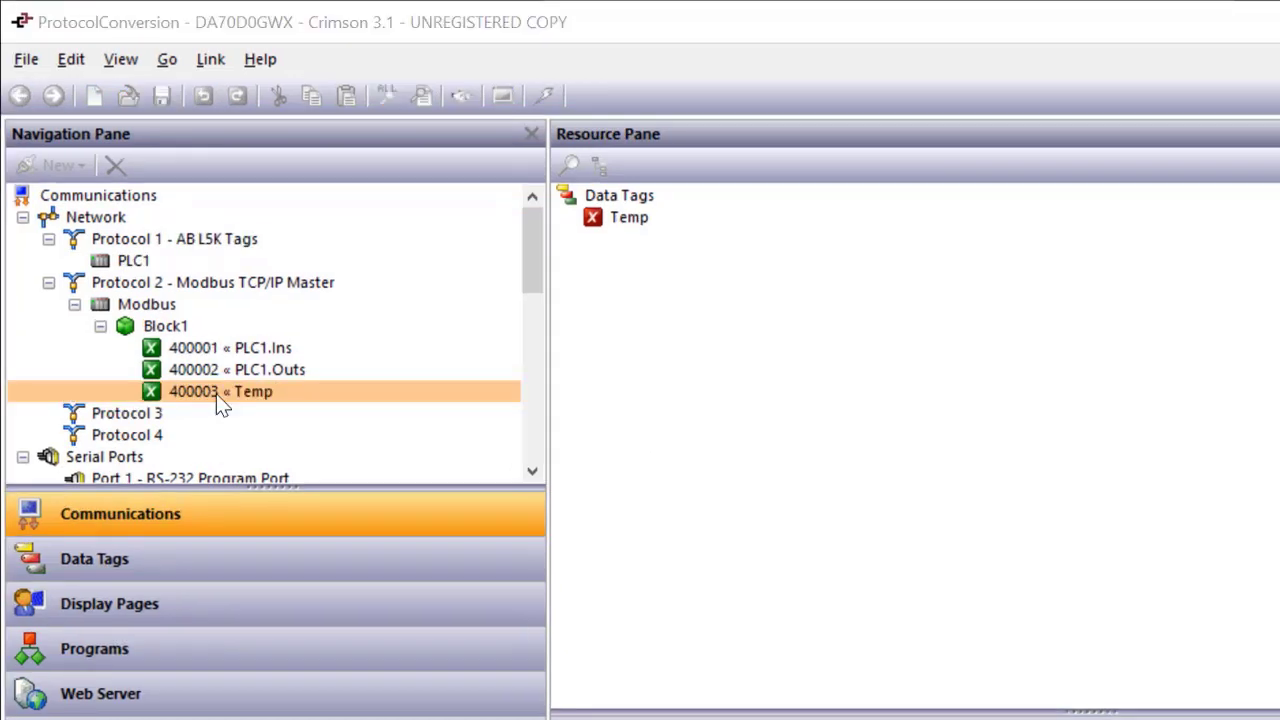